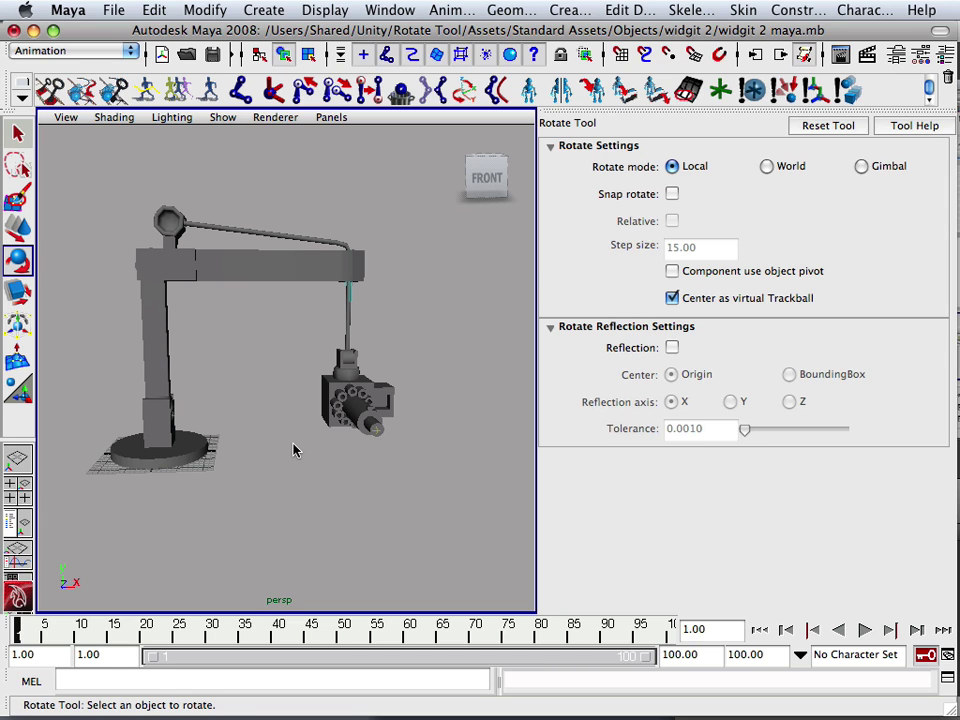
# - In the Hypergraph hierarchy, select every crane joint from root to joint10
pyautogui.keyDown('alt'); pyautogui.moveTo(270, 443); pyautogui.dragTo(214, 418); pyautogui.keyUp('alt')
pyautogui.keyDown('alt'); pyautogui.moveTo(214, 418); pyautogui.dragTo(255, 415, button='right'); pyautogui.keyUp('alt')
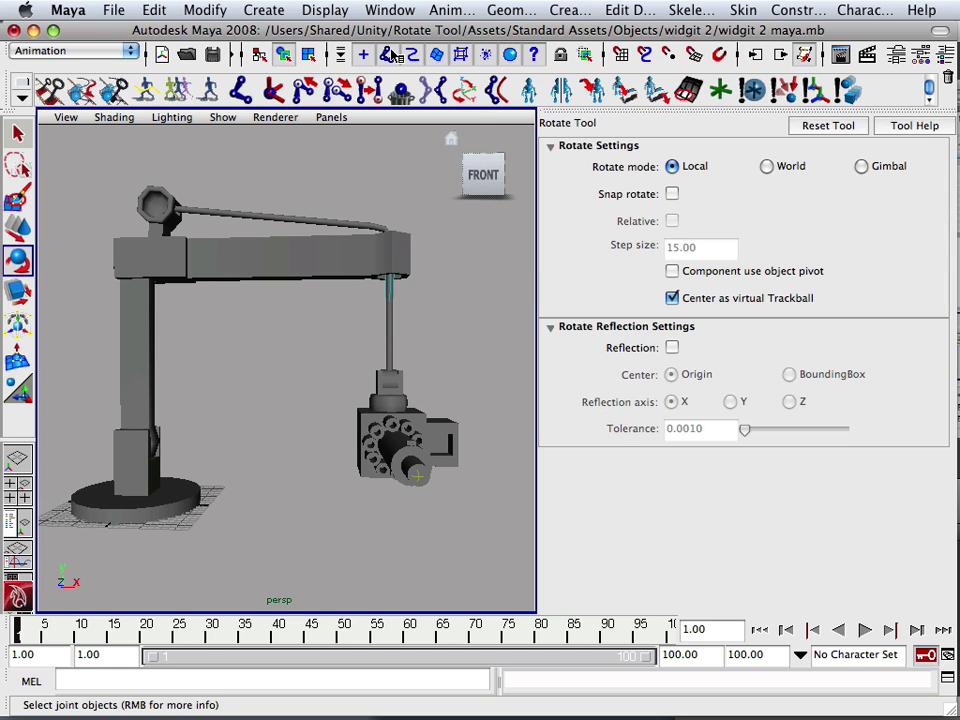
pyautogui.click(372, 14)
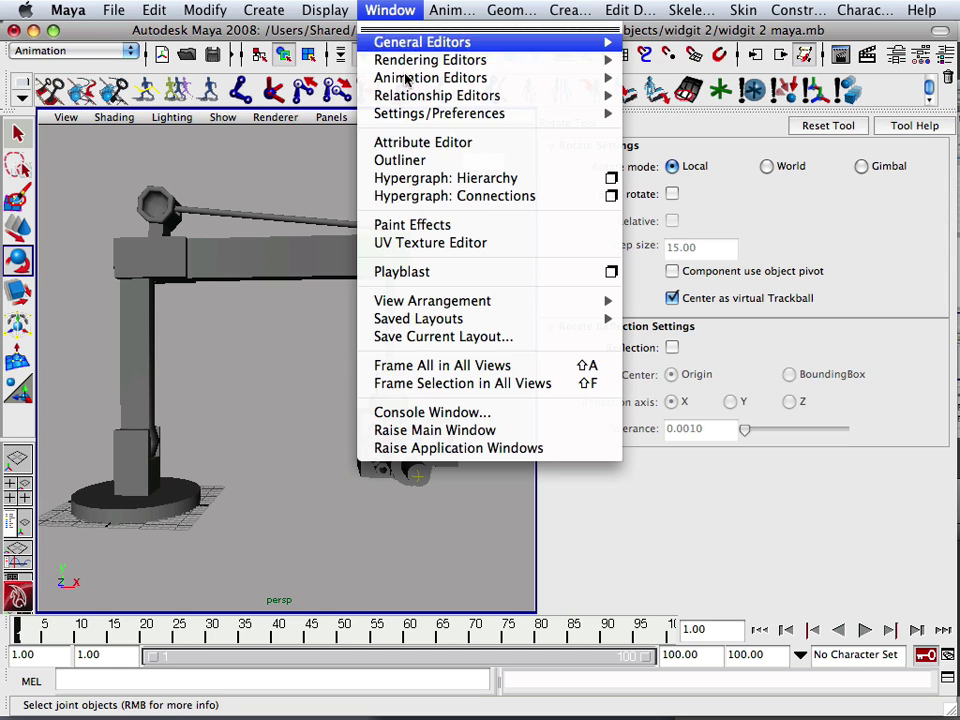
pyautogui.click(418, 178)
pyautogui.scroll(-5, 675, 331)
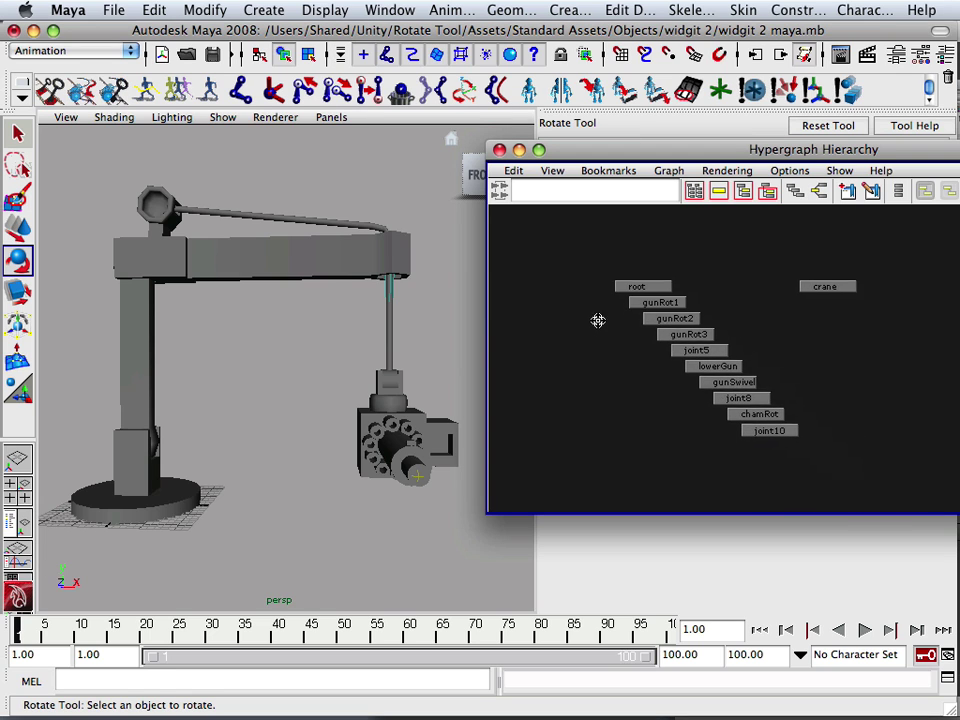
pyautogui.moveTo(558, 255); pyautogui.dragTo(757, 478)
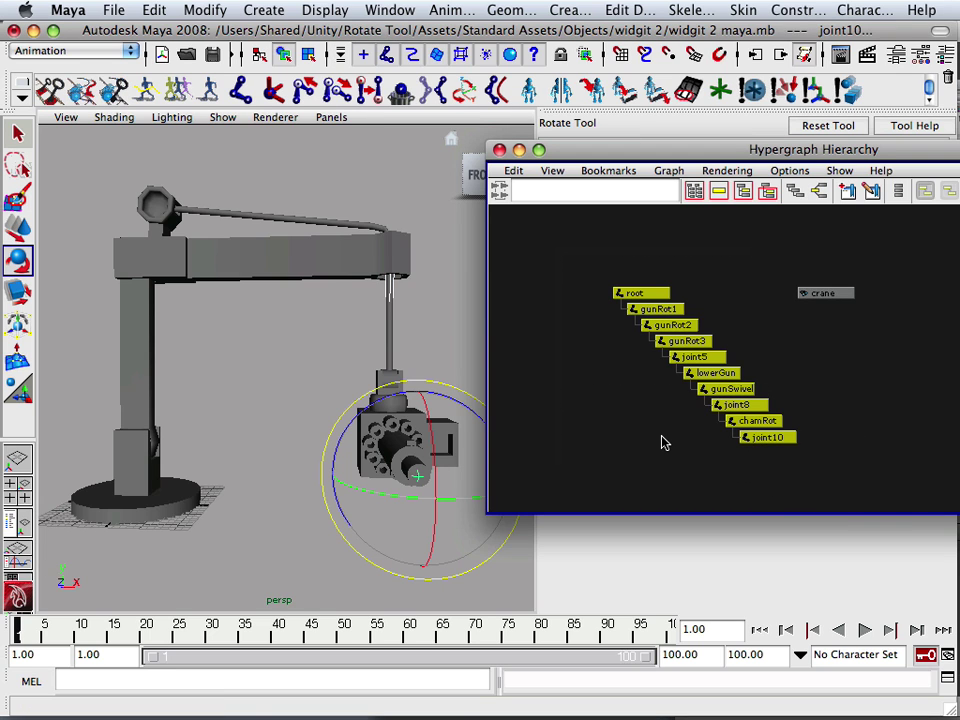
# - Bring up Create Character Set options to build the crane character set from the selected joints
pyautogui.moveTo(764, 158); pyautogui.dragTo(799, 363)
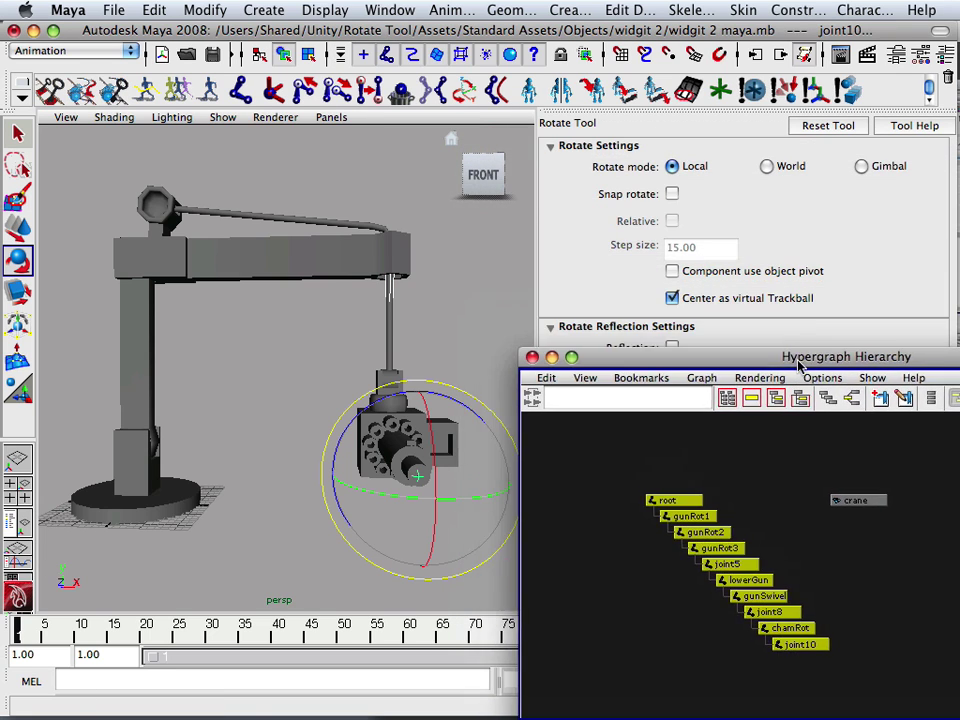
pyautogui.click(842, 11)
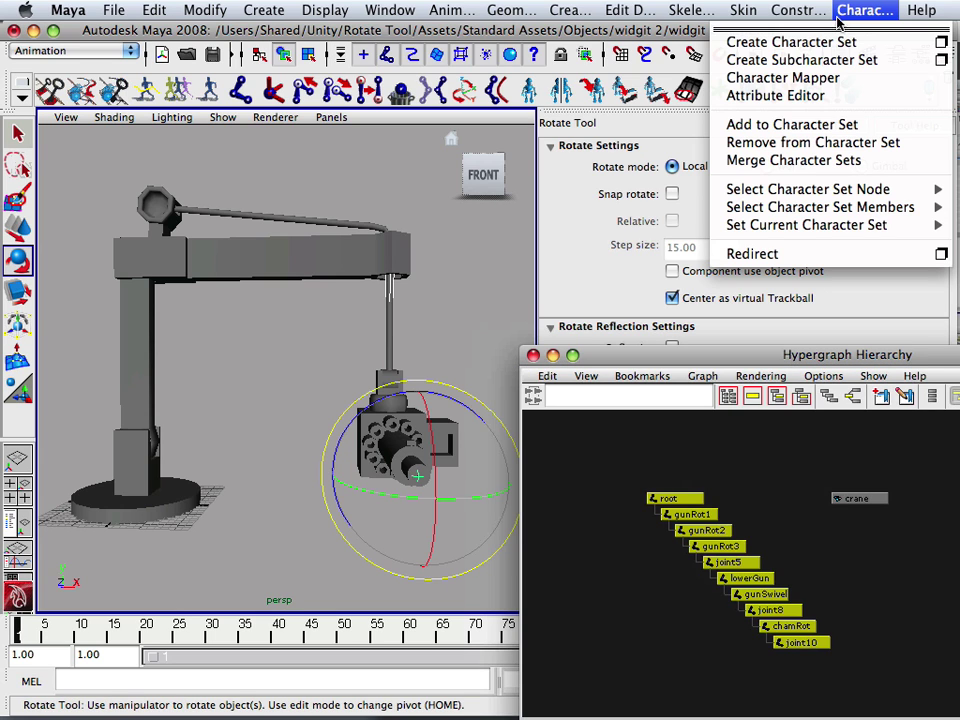
pyautogui.click(940, 44)
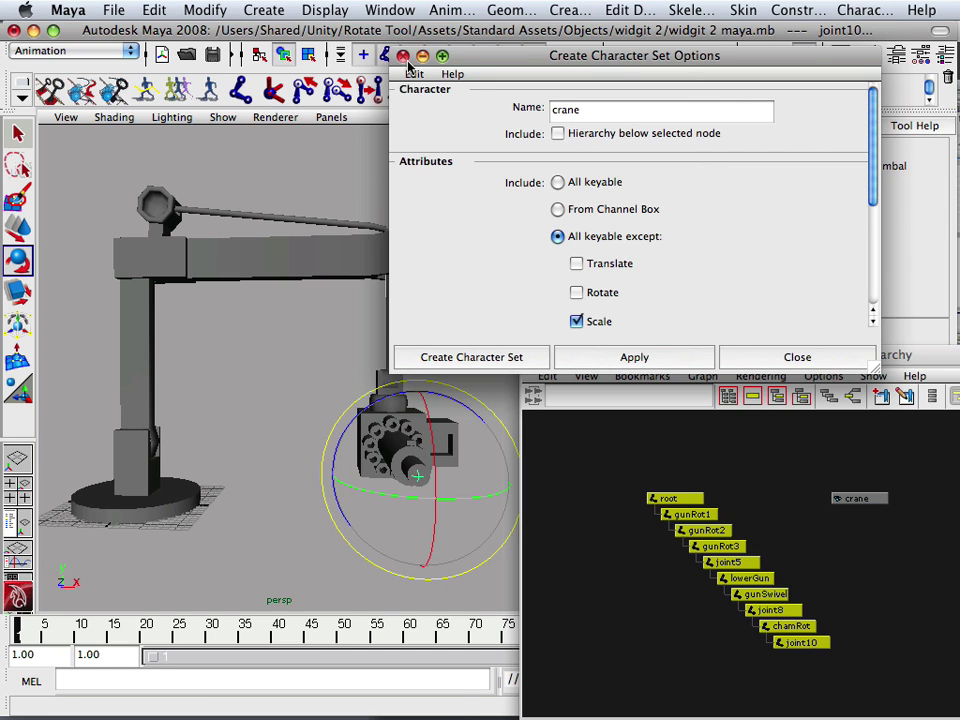
pyautogui.moveTo(409, 62); pyautogui.dragTo(718, 196)
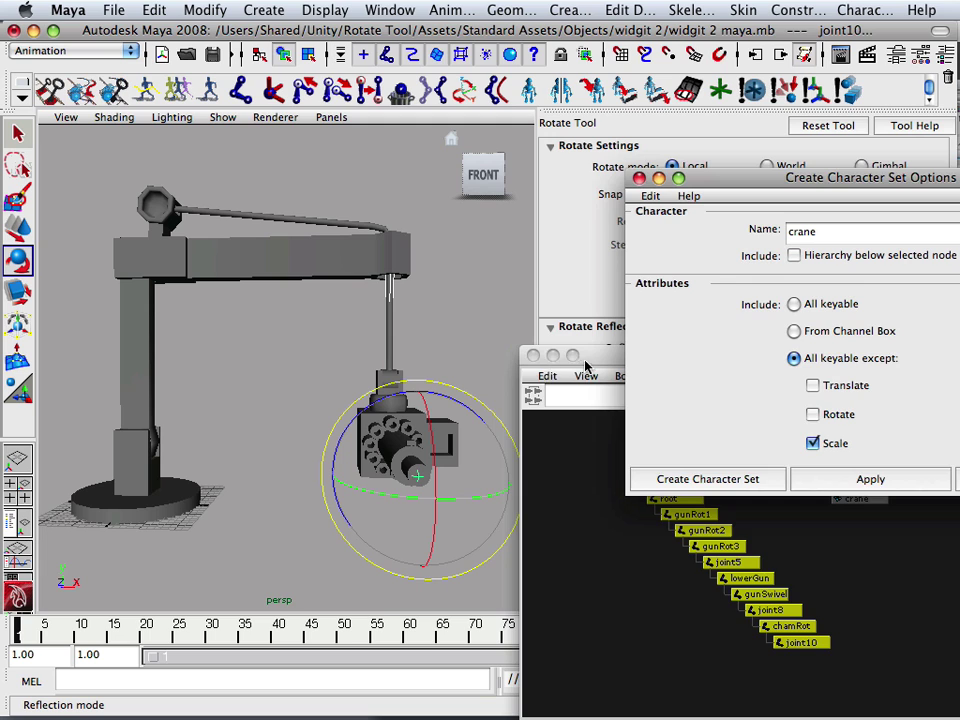
pyautogui.moveTo(586, 363); pyautogui.dragTo(581, 140)
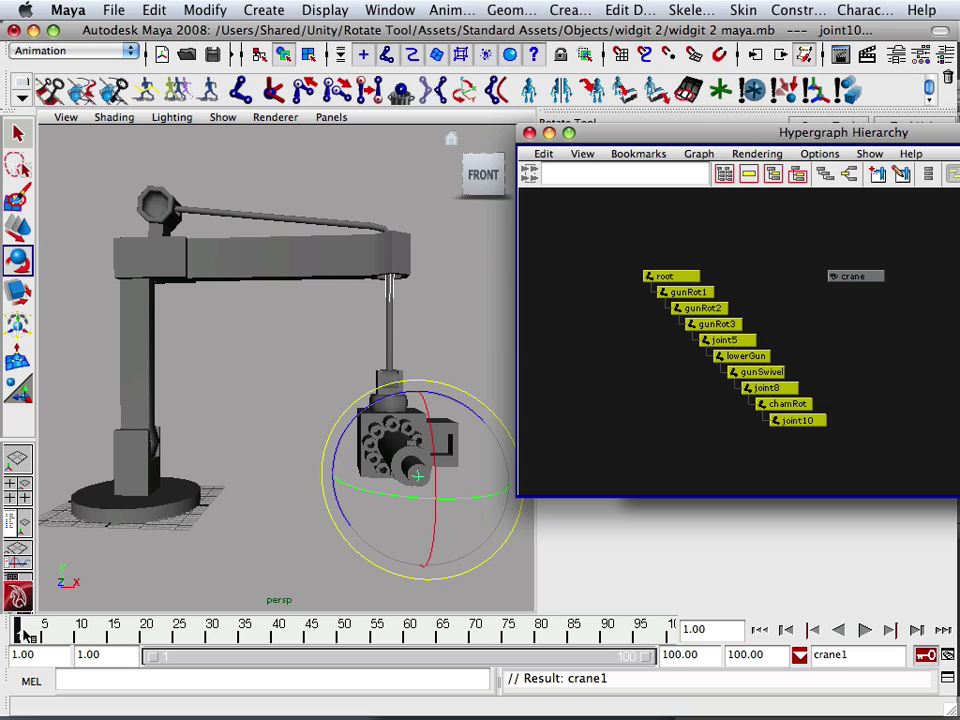
pyautogui.moveTo(18, 632); pyautogui.dragTo(18, 632)
pyautogui.click(237, 542)
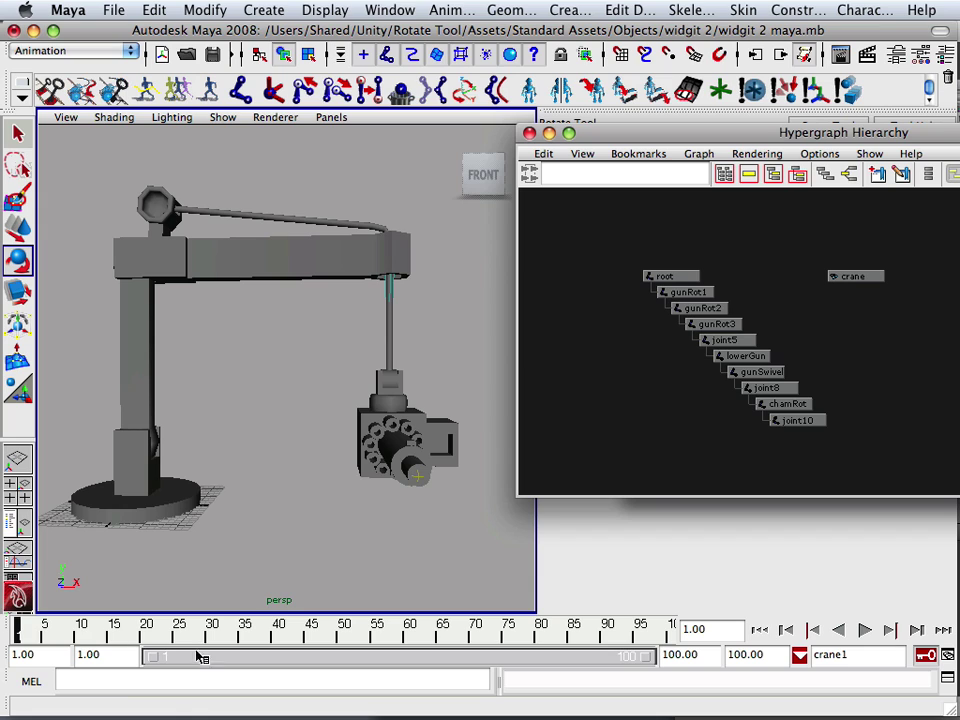
pyautogui.click(670, 631)
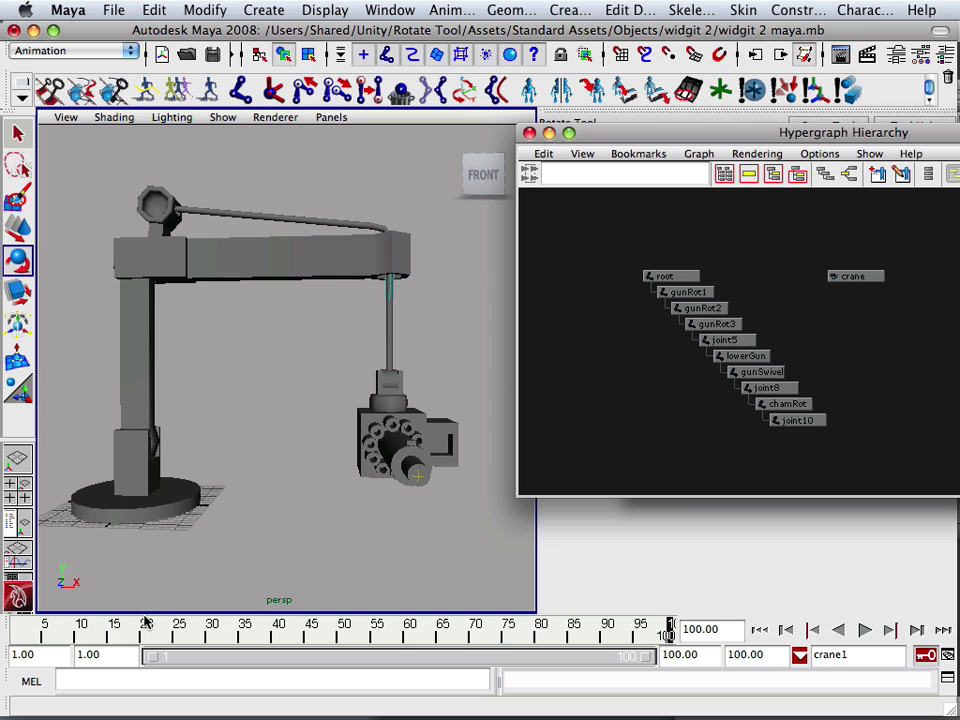
pyautogui.click(17, 628)
# - Orbit to a front view of the crane, preview the first frames, and return to frame 1
pyautogui.keyDown('alt'); pyautogui.moveTo(285, 489); pyautogui.dragTo(180, 514); pyautogui.keyUp('alt')
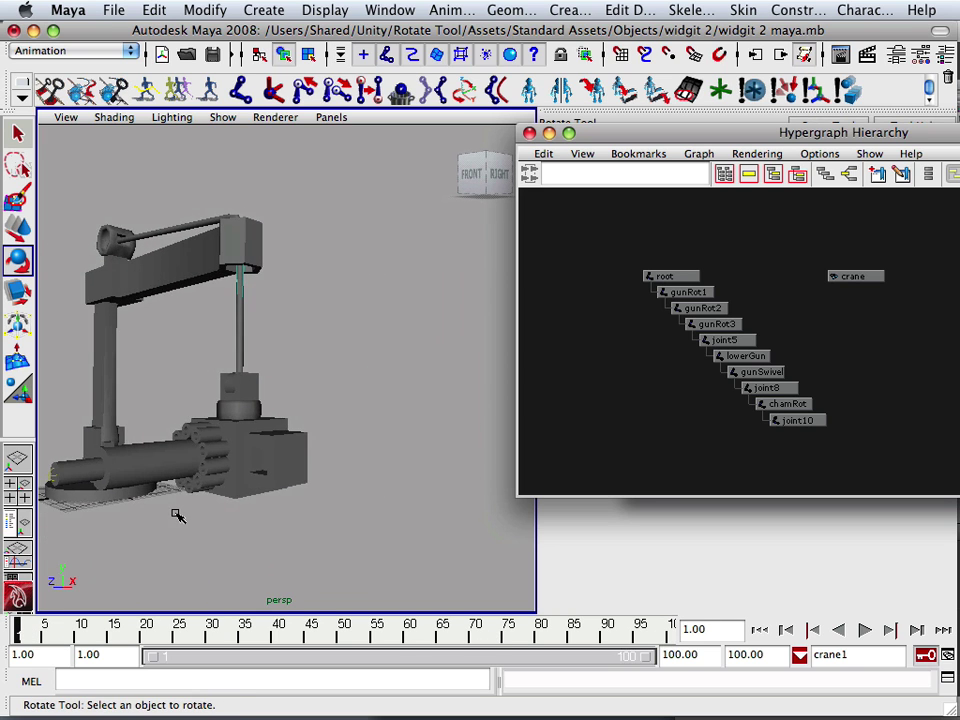
pyautogui.keyDown('alt'); pyautogui.moveTo(180, 514); pyautogui.dragTo(246, 482, button='right'); pyautogui.keyUp('alt')
pyautogui.keyDown('alt'); pyautogui.moveTo(246, 482); pyautogui.dragTo(295, 463); pyautogui.keyUp('alt')
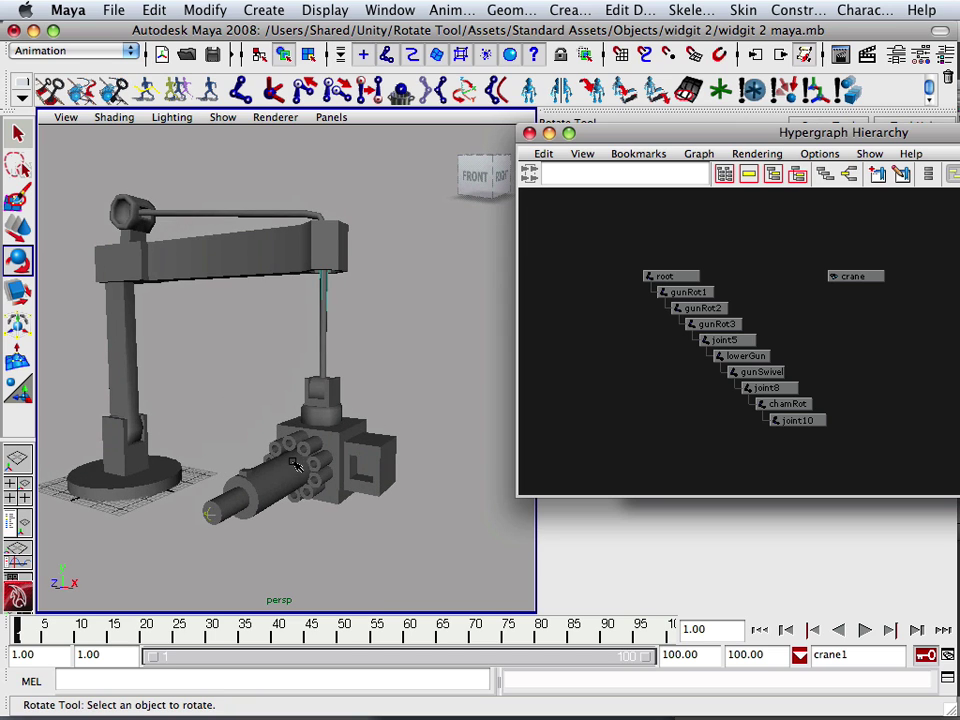
pyautogui.keyDown('alt'); pyautogui.moveTo(291, 529); pyautogui.dragTo(218, 542); pyautogui.keyUp('alt')
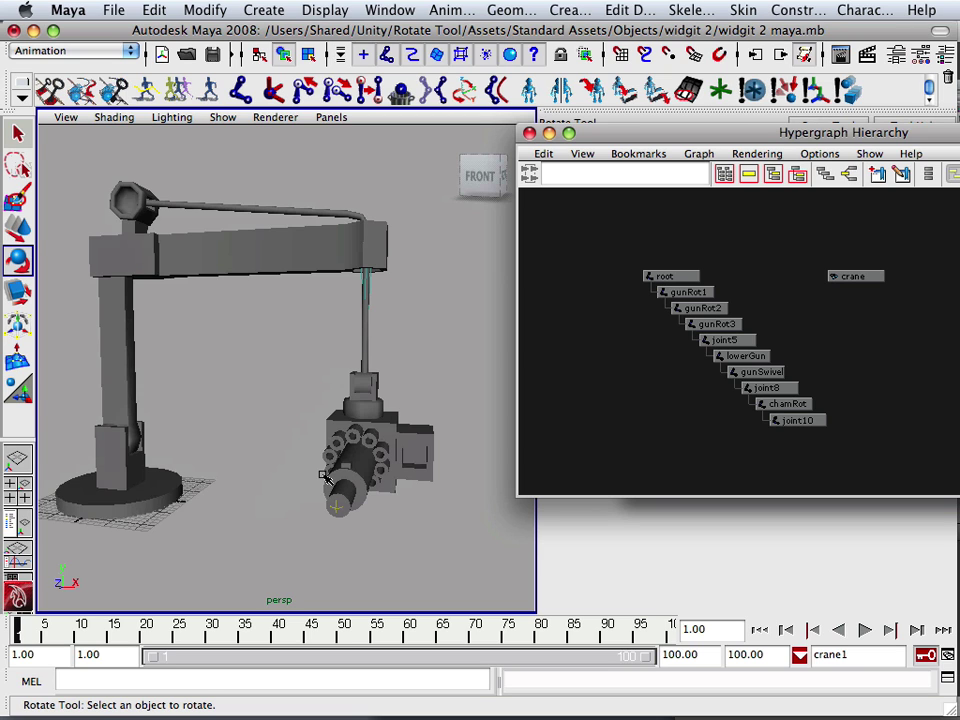
pyautogui.keyDown('alt'); pyautogui.moveTo(168, 507); pyautogui.dragTo(133, 446); pyautogui.keyUp('alt')
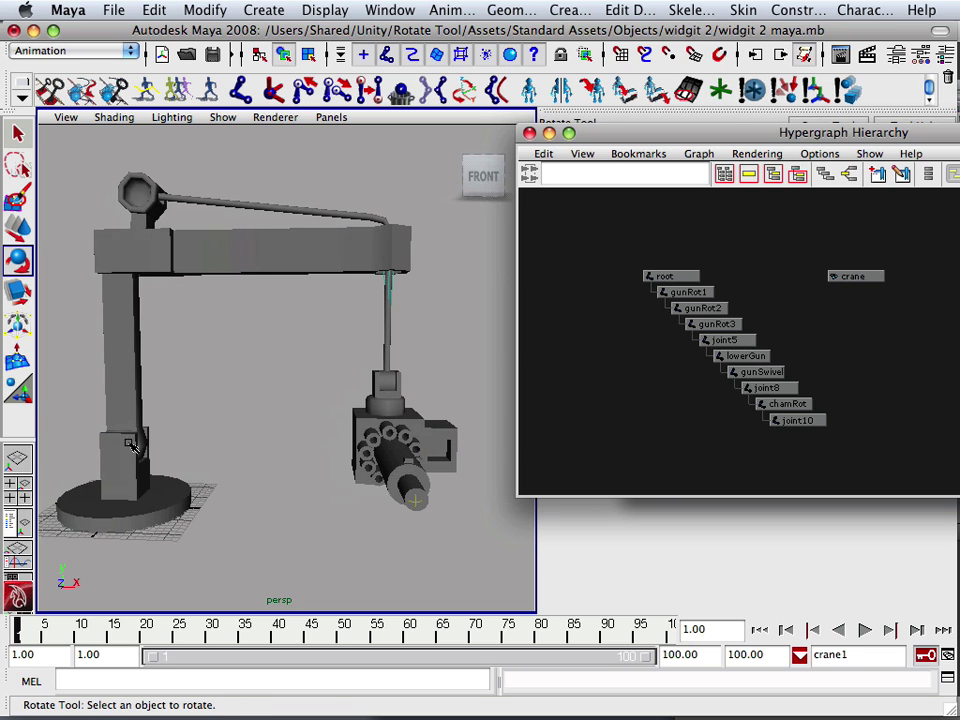
pyautogui.keyDown('alt'); pyautogui.moveTo(229, 489); pyautogui.dragTo(256, 483); pyautogui.keyUp('alt')
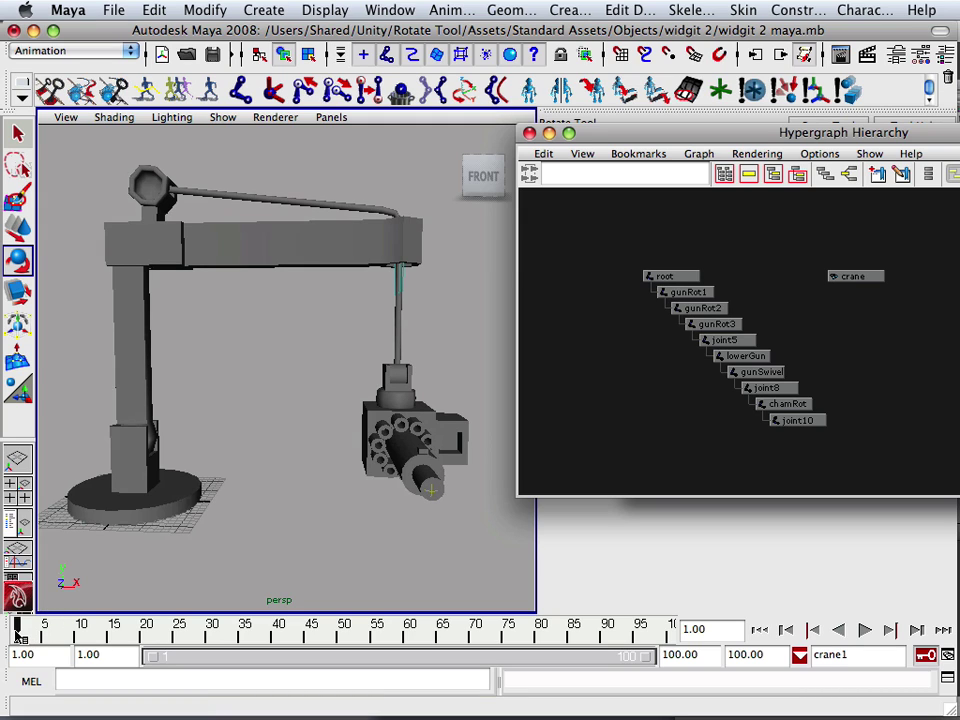
pyautogui.moveTo(18, 633)
pyautogui.mouseDown()
pyautogui.moveTo(96, 633)
pyautogui.moveTo(18, 633)
pyautogui.mouseUp()
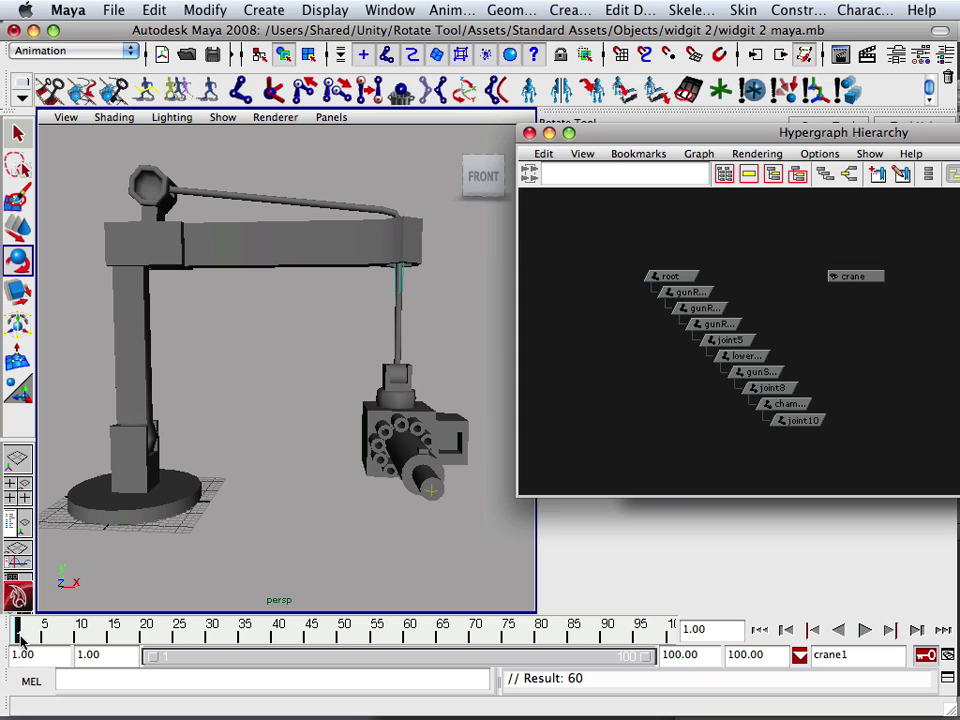
# - Play the crane animation and stop it at frame 100
pyautogui.hotkey('alt', 'v')
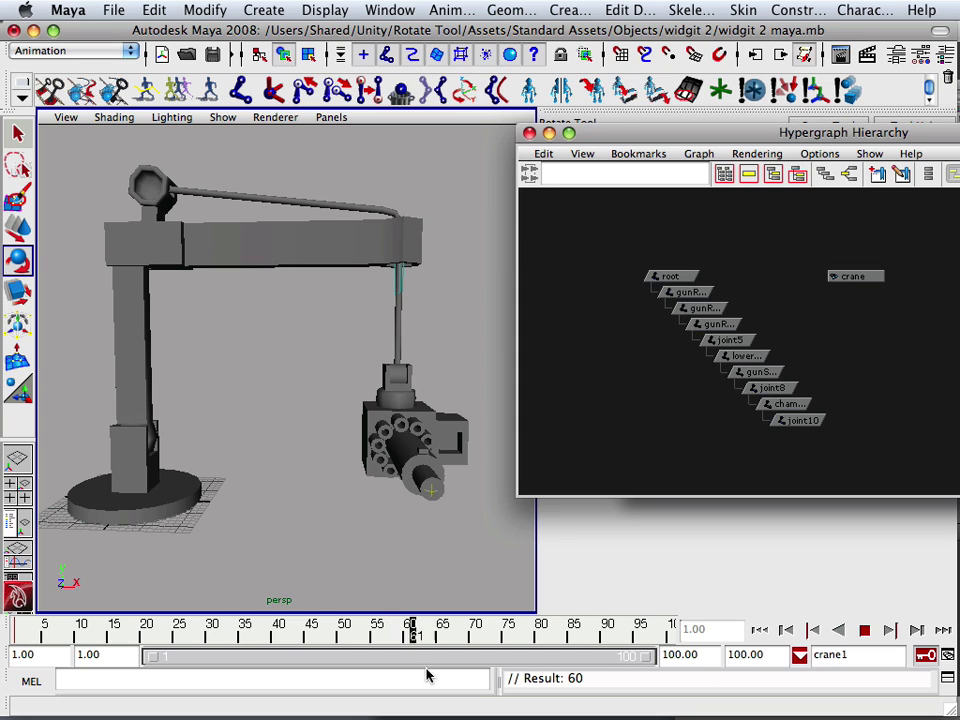
pyautogui.click(670, 634)
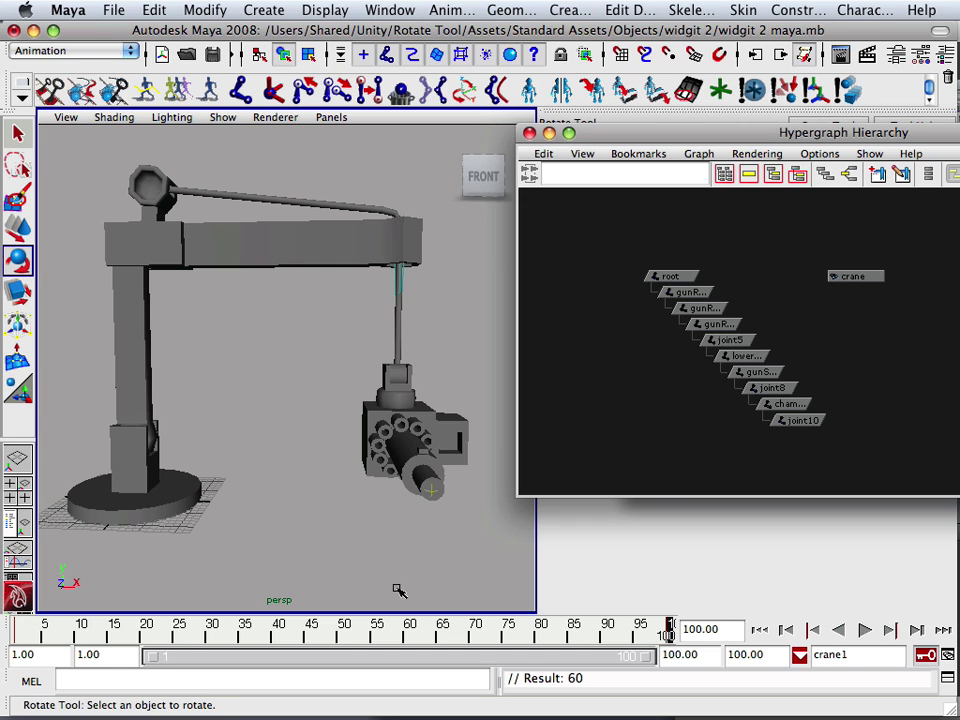
pyautogui.keyDown('alt'); pyautogui.moveTo(358, 564); pyautogui.dragTo(338, 563); pyautogui.keyUp('alt')
pyautogui.keyDown('alt'); pyautogui.moveTo(358, 551); pyautogui.dragTo(390, 548, button='middle'); pyautogui.keyUp('alt')
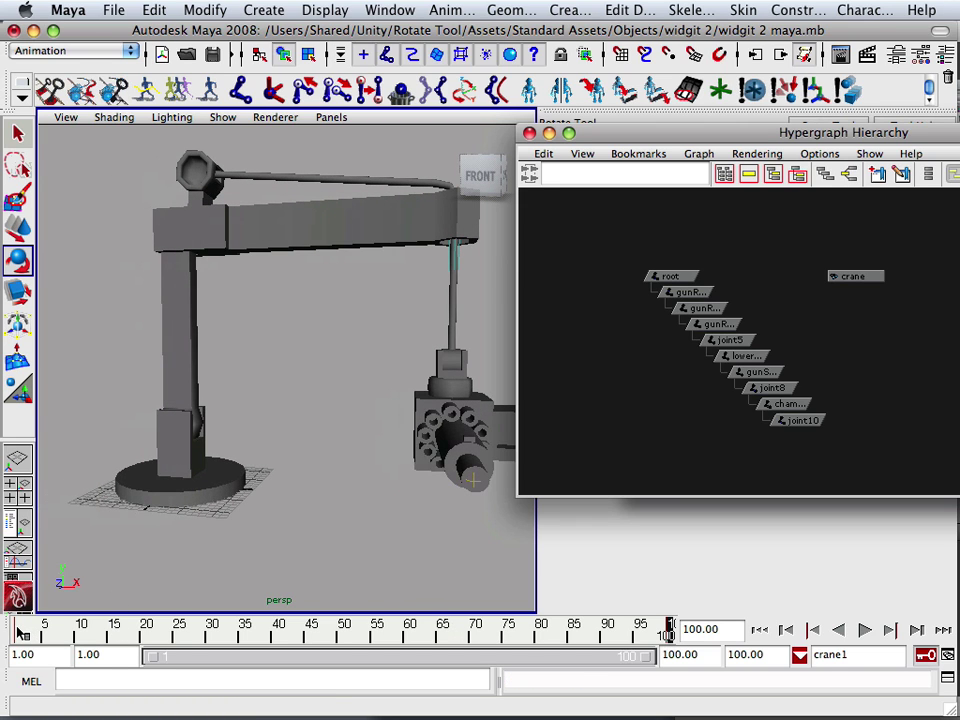
# - Reselect all joints root to joint10, key the pose at frame 1, then scrub to frame 100
pyautogui.moveTo(611, 255); pyautogui.dragTo(813, 507)
pyautogui.moveTo(47, 627); pyautogui.dragTo(4, 636)
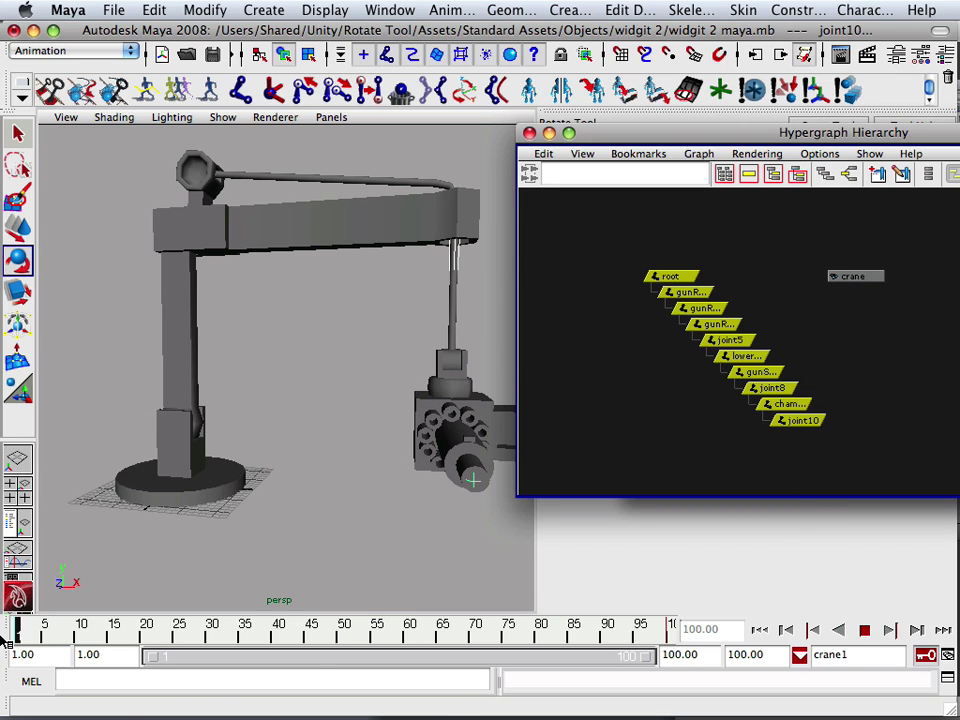
pyautogui.press('s')
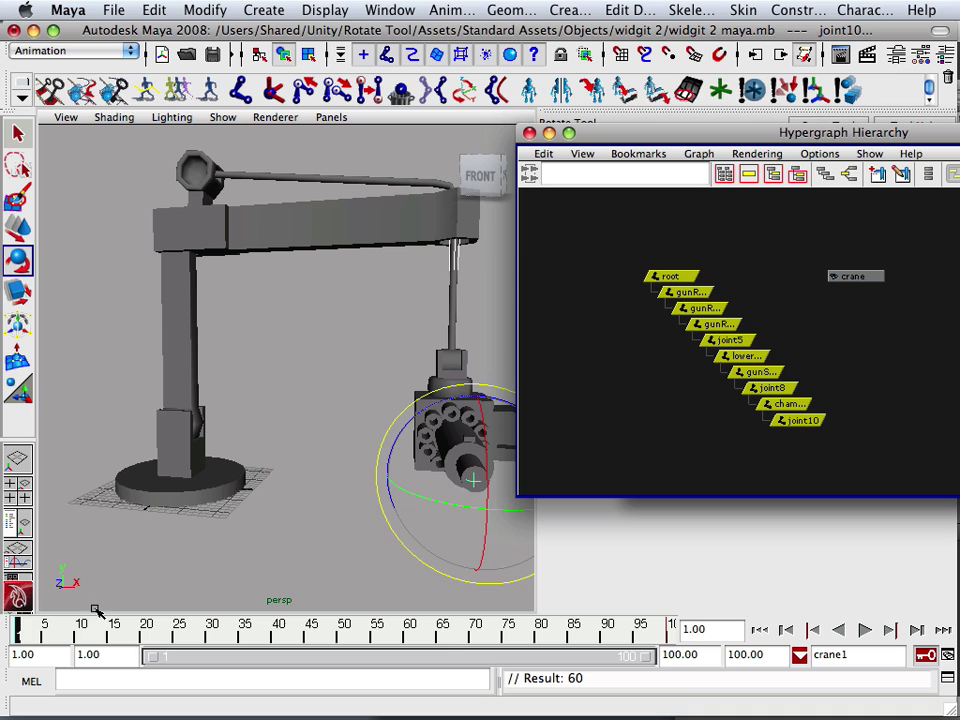
pyautogui.moveTo(97, 625); pyautogui.dragTo(668, 628)
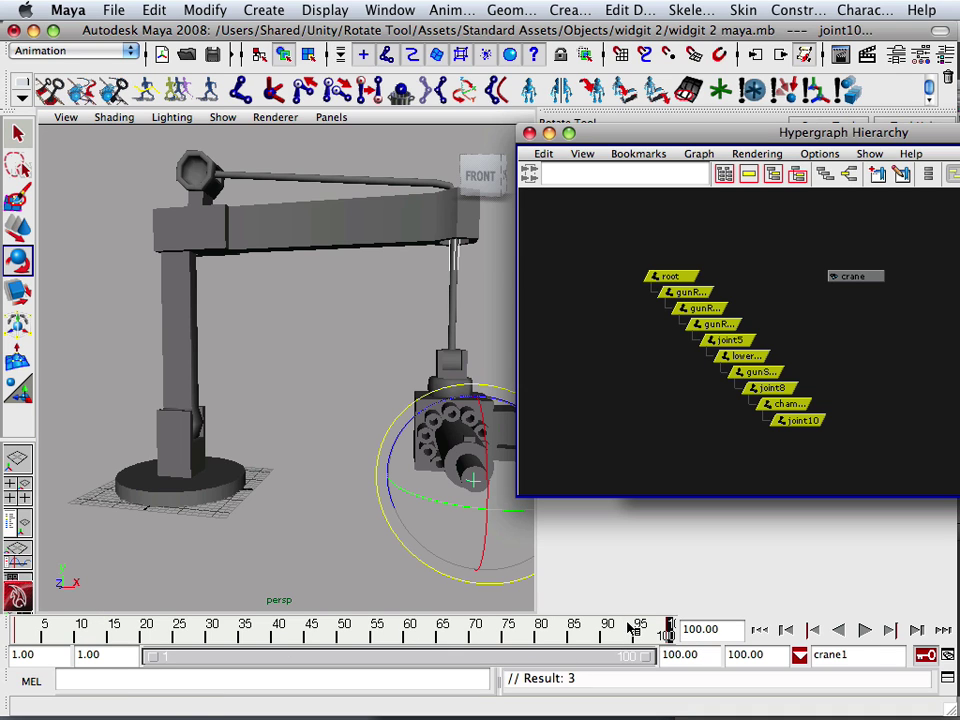
pyautogui.keyDown('alt'); pyautogui.moveTo(371, 531); pyautogui.dragTo(436, 548, button='right'); pyautogui.keyUp('alt')
# - At frame 50, rotate the gunRot1 base joint to about 18.6 degrees in top view
pyautogui.scroll(-2, 301, 512)
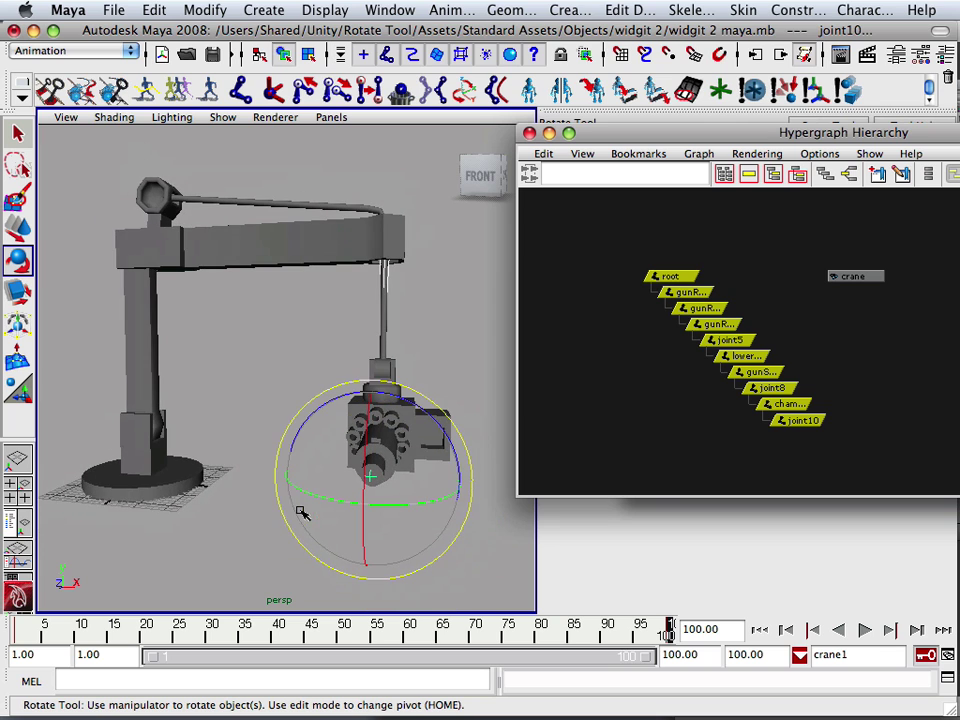
pyautogui.moveTo(237, 510)
pyautogui.keyDown('alt'); pyautogui.mouseDown()
pyautogui.moveTo(388, 516)
pyautogui.moveTo(227, 514)
pyautogui.mouseUp(); pyautogui.keyUp('alt')
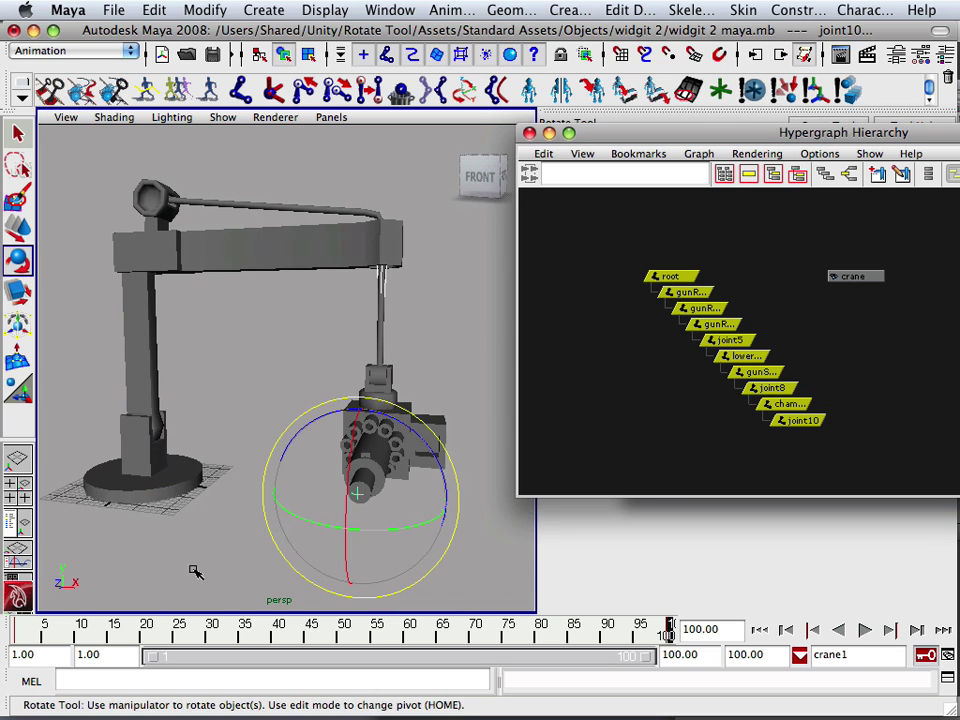
pyautogui.keyDown('alt'); pyautogui.moveTo(193, 568); pyautogui.dragTo(212, 566); pyautogui.keyUp('alt')
pyautogui.moveTo(242, 632); pyautogui.dragTo(343, 632)
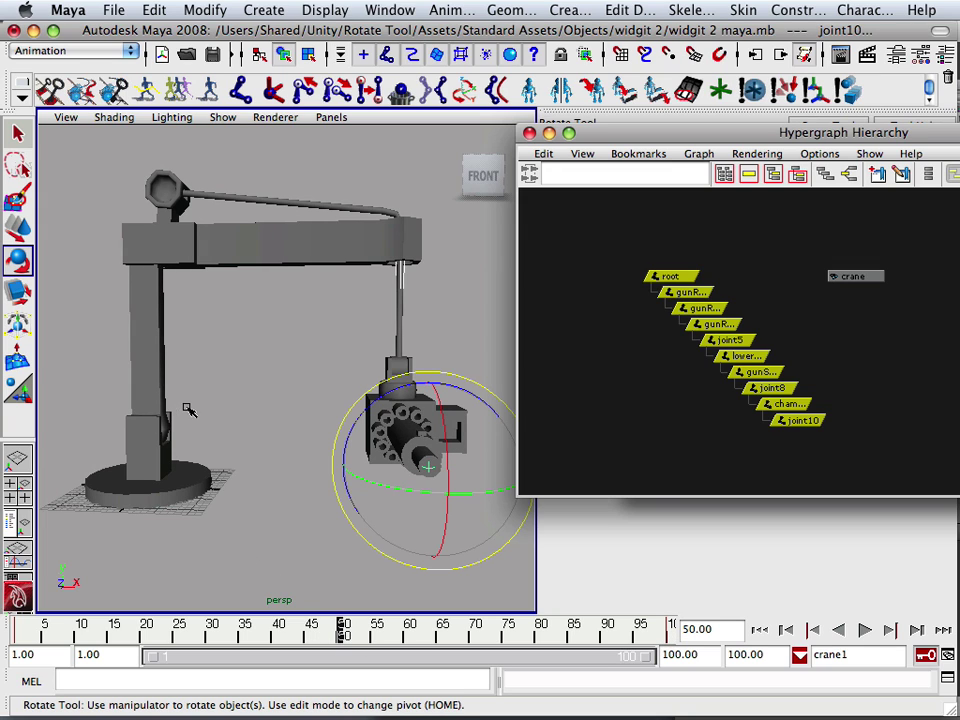
pyautogui.click(144, 478)
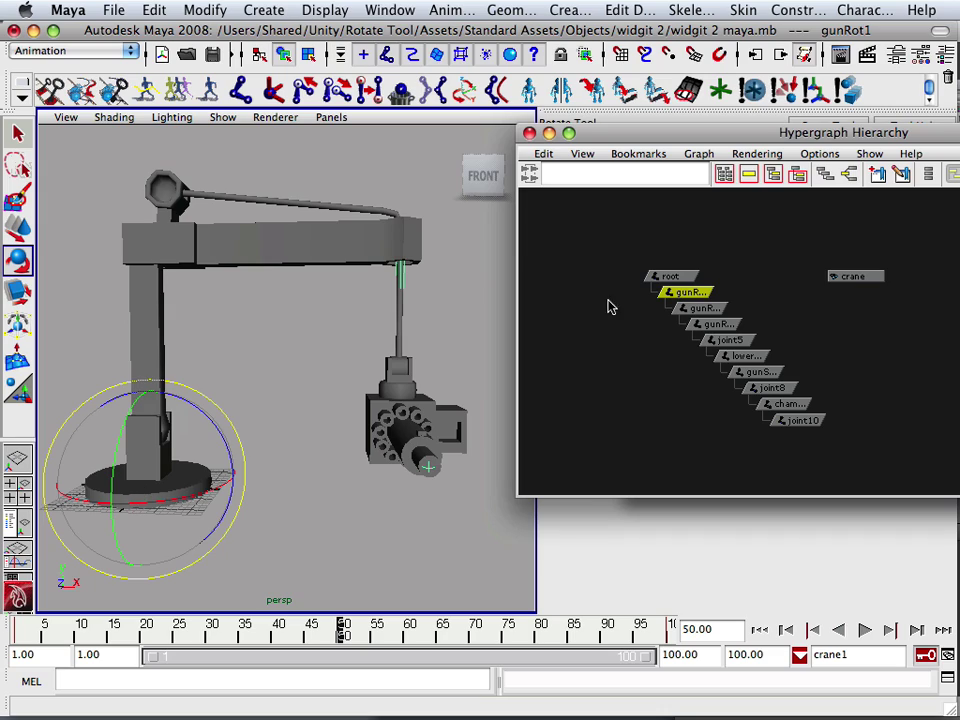
pyautogui.press('space')
pyautogui.press('space')
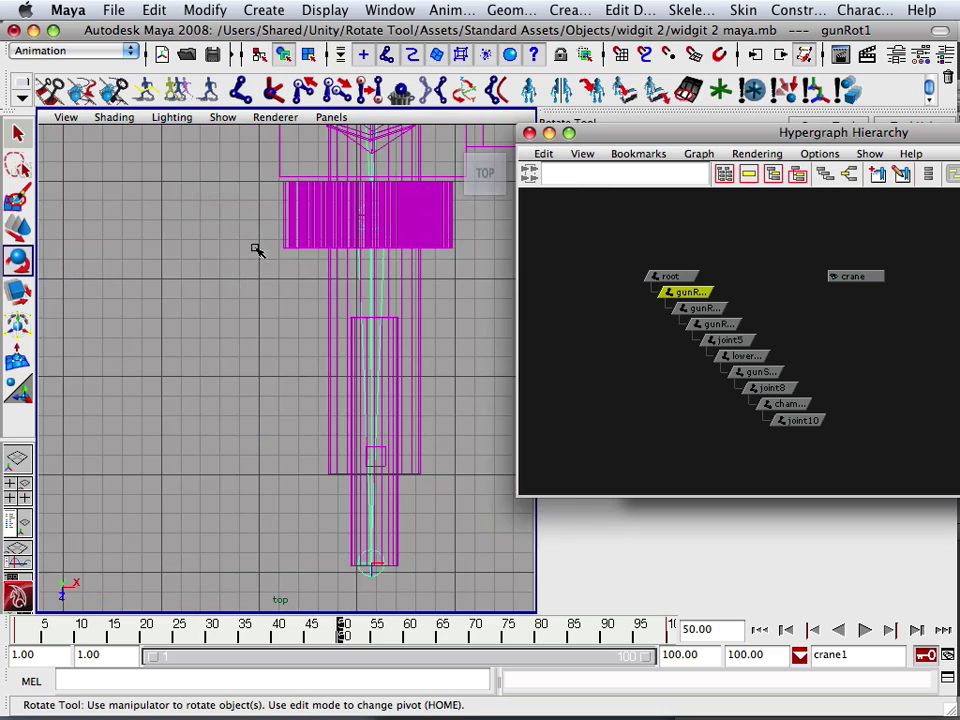
pyautogui.scroll(-5, 265, 278)
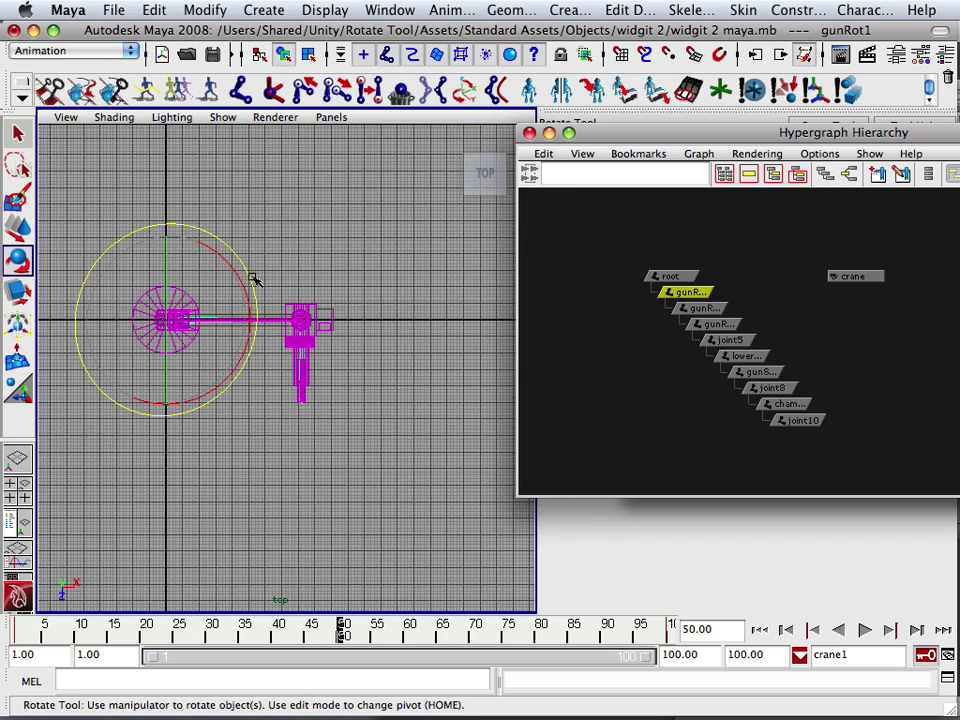
pyautogui.scroll(-2, 255, 280)
pyautogui.moveTo(257, 276); pyautogui.dragTo(128, 355)
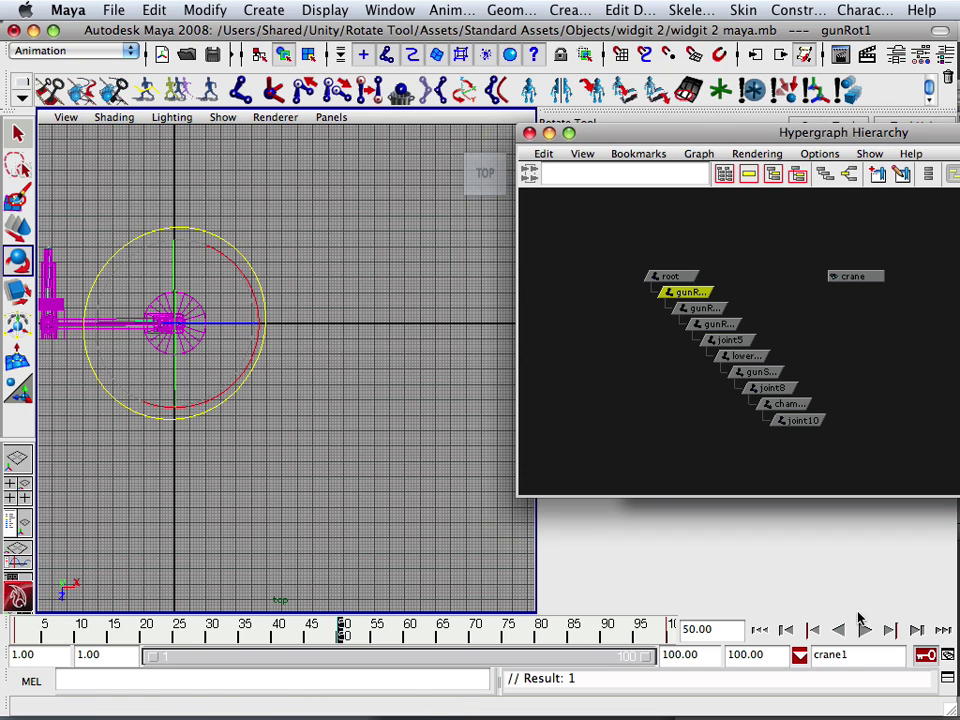
# - Maximize the perspective view, recentre the crane, and play the animation to frame 100
pyautogui.press('space')
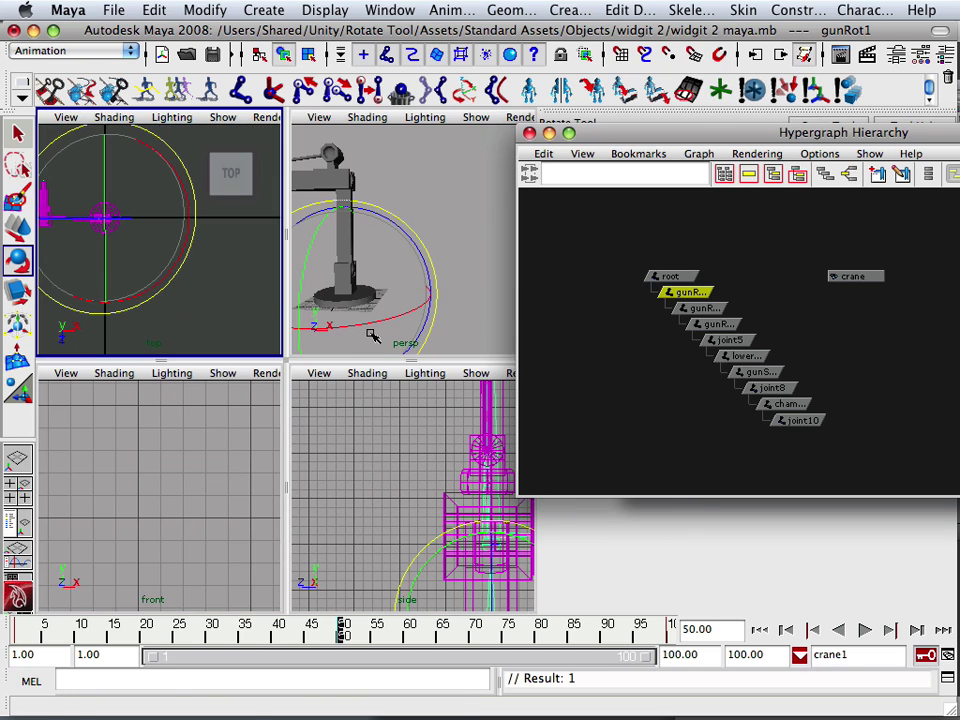
pyautogui.press('space')
pyautogui.scroll(-3, 334, 386)
pyautogui.scroll(3, 330, 392)
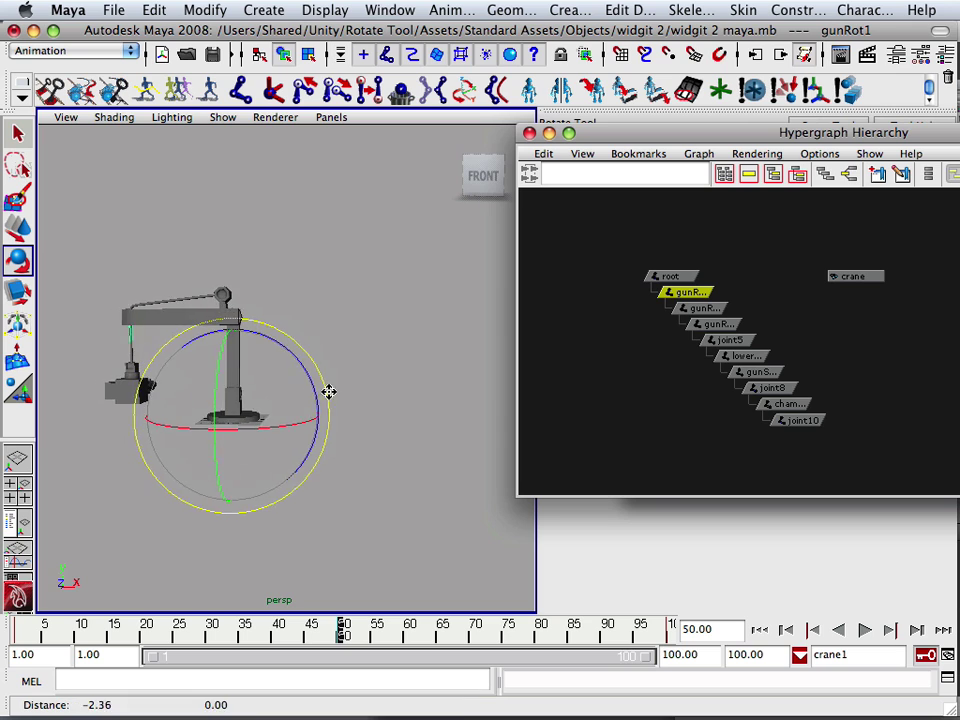
pyautogui.keyDown('alt'); pyautogui.moveTo(329, 391); pyautogui.dragTo(396, 415, button='middle'); pyautogui.keyUp('alt')
pyautogui.hotkey('alt', 'v')
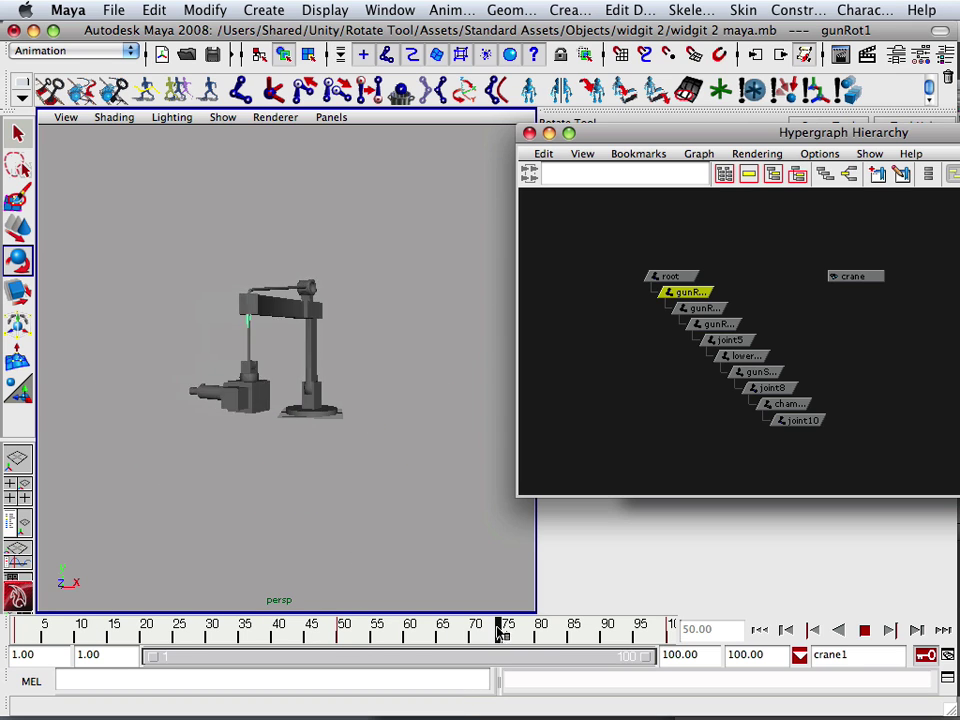
pyautogui.click(669, 628)
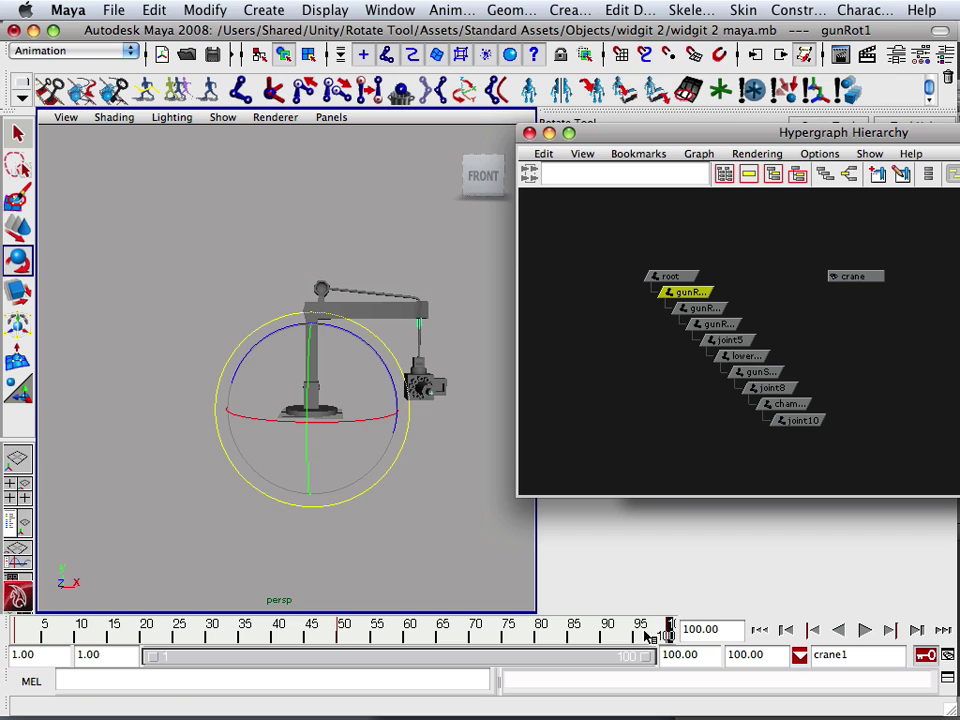
# - Set the animation end time to 200 and extend the playback range to frame 200
pyautogui.moveTo(592, 634)
pyautogui.mouseDown()
pyautogui.moveTo(4, 622)
pyautogui.moveTo(536, 641)
pyautogui.moveTo(636, 628)
pyautogui.moveTo(12, 627)
pyautogui.moveTo(587, 643)
pyautogui.moveTo(47, 643)
pyautogui.moveTo(493, 643)
pyautogui.moveTo(668, 628)
pyautogui.moveTo(703, 648)
pyautogui.mouseUp()
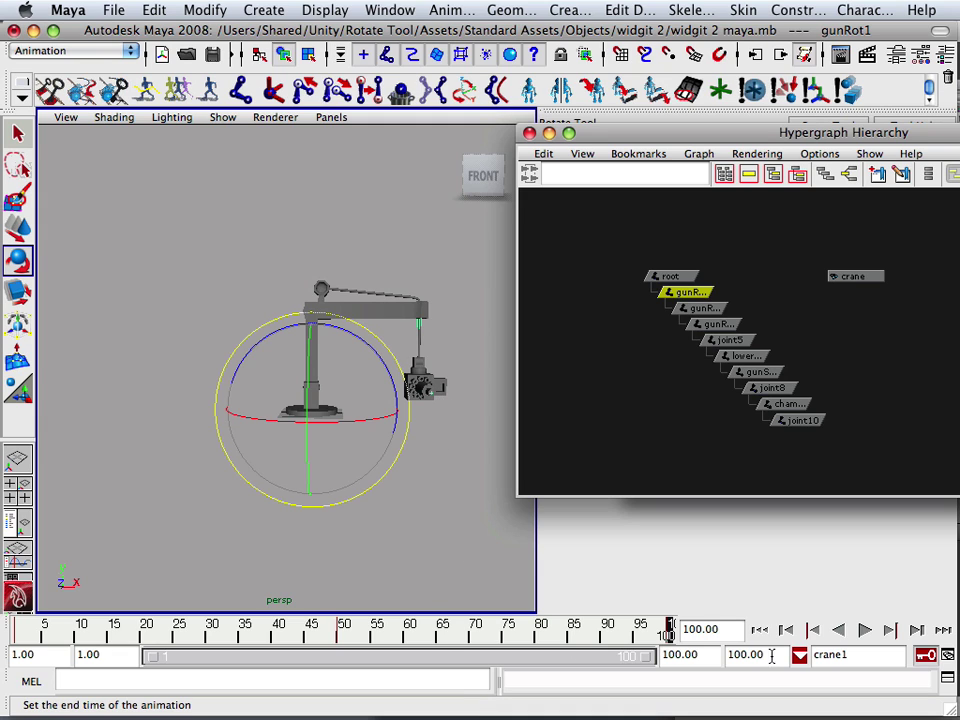
pyautogui.click(731, 655)
pyautogui.write('2')
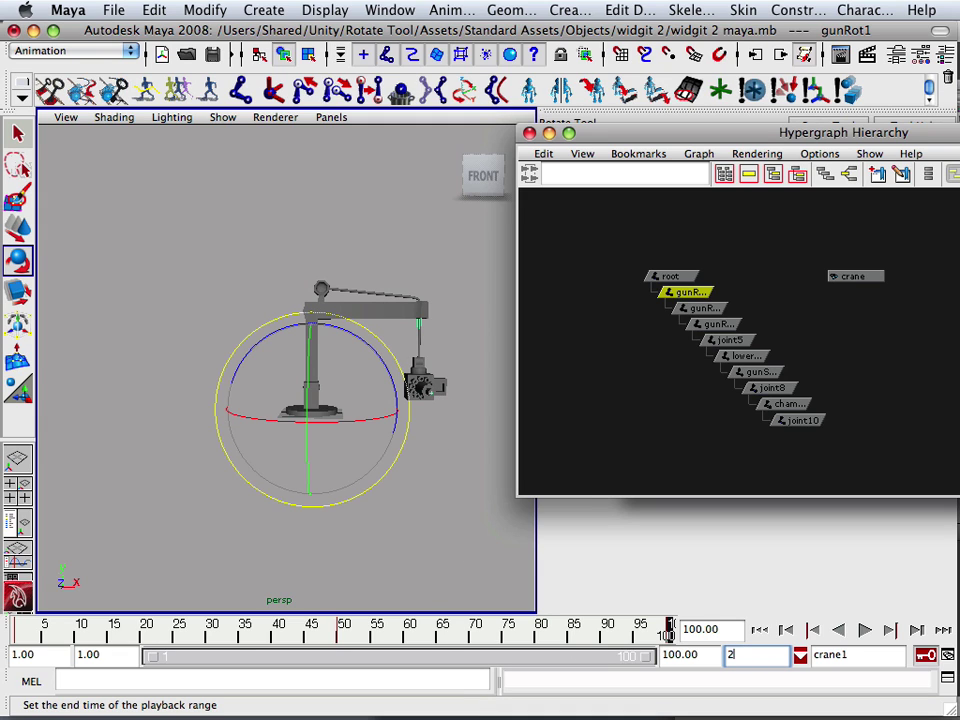
pyautogui.write('00')
pyautogui.press('Return')
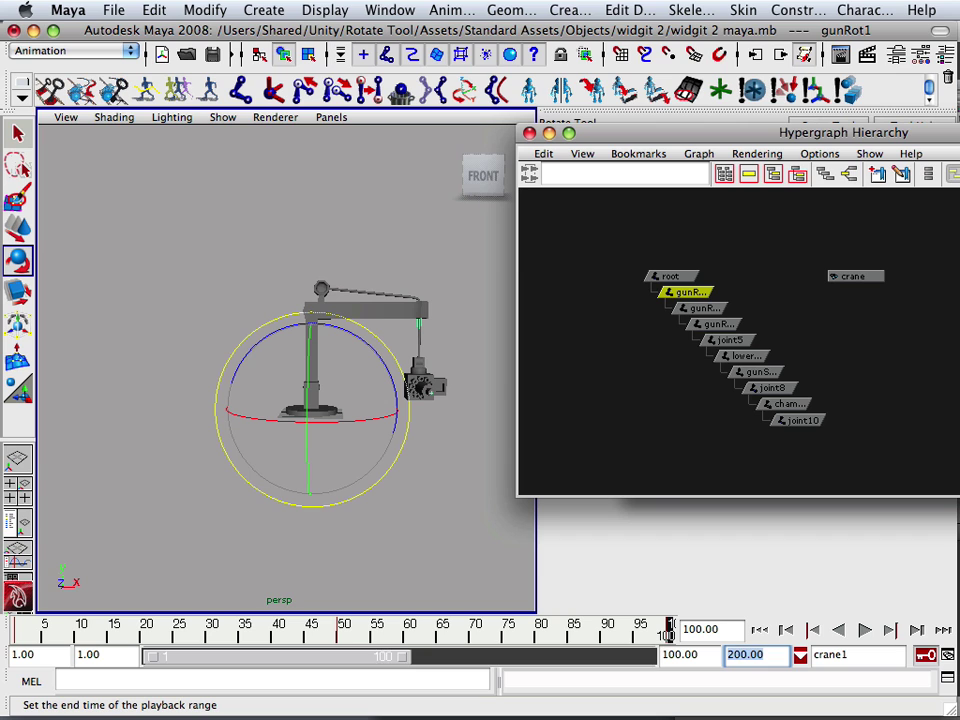
pyautogui.moveTo(405, 656); pyautogui.dragTo(686, 671)
# - Select gunSwivel and key the gun turned around its vertical axis at frame 120
pyautogui.scroll(4, 385, 503)
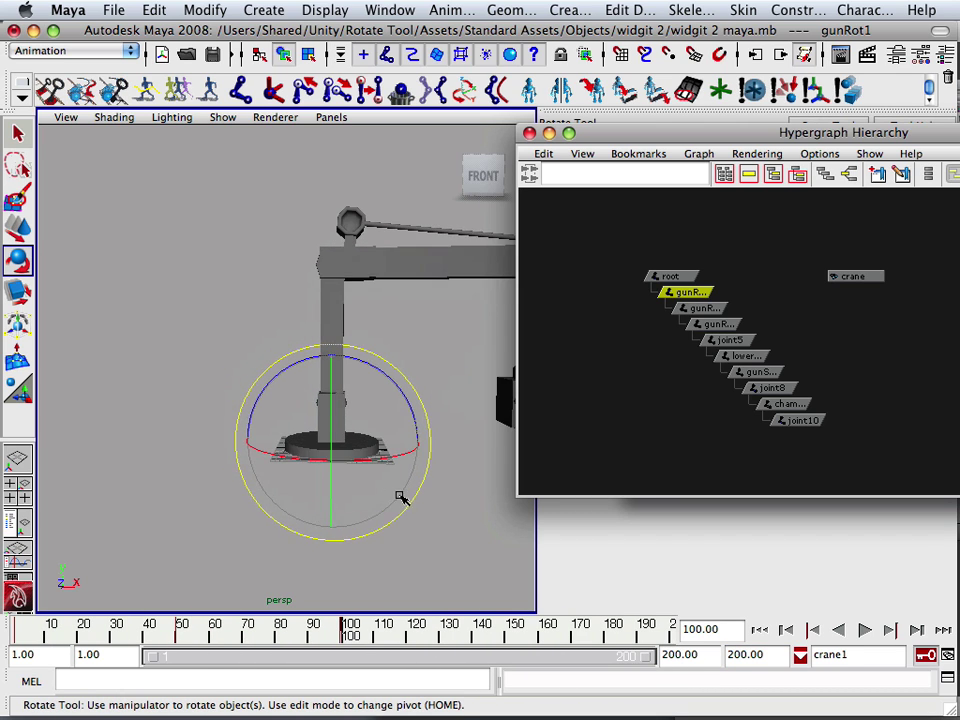
pyautogui.keyDown('alt'); pyautogui.moveTo(400, 497); pyautogui.dragTo(251, 497); pyautogui.keyUp('alt')
pyautogui.scroll(3, 281, 508)
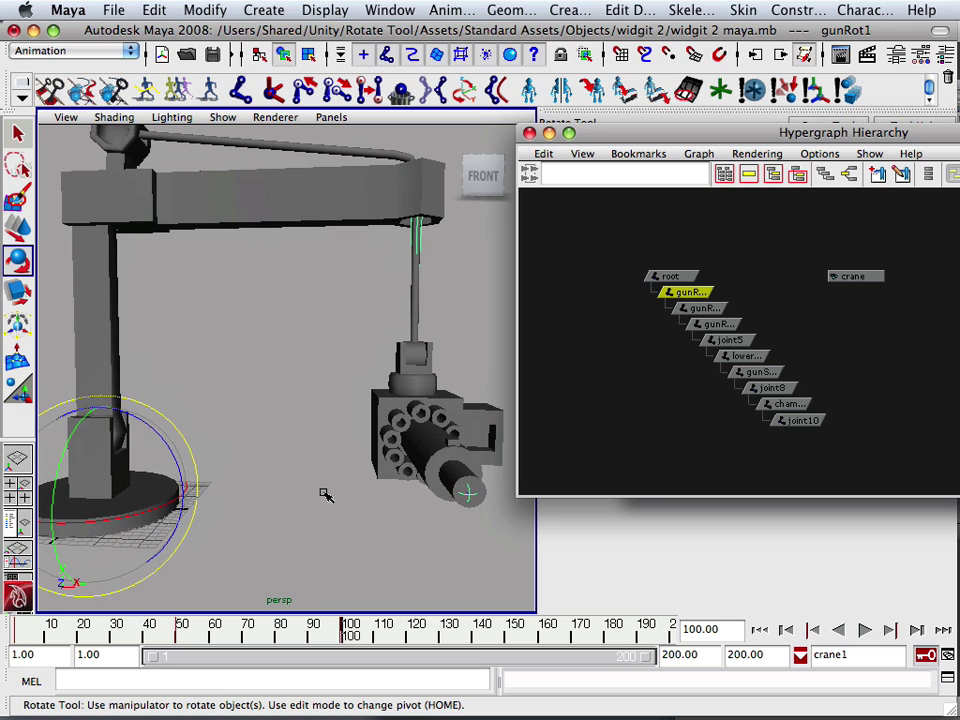
pyautogui.click(412, 386)
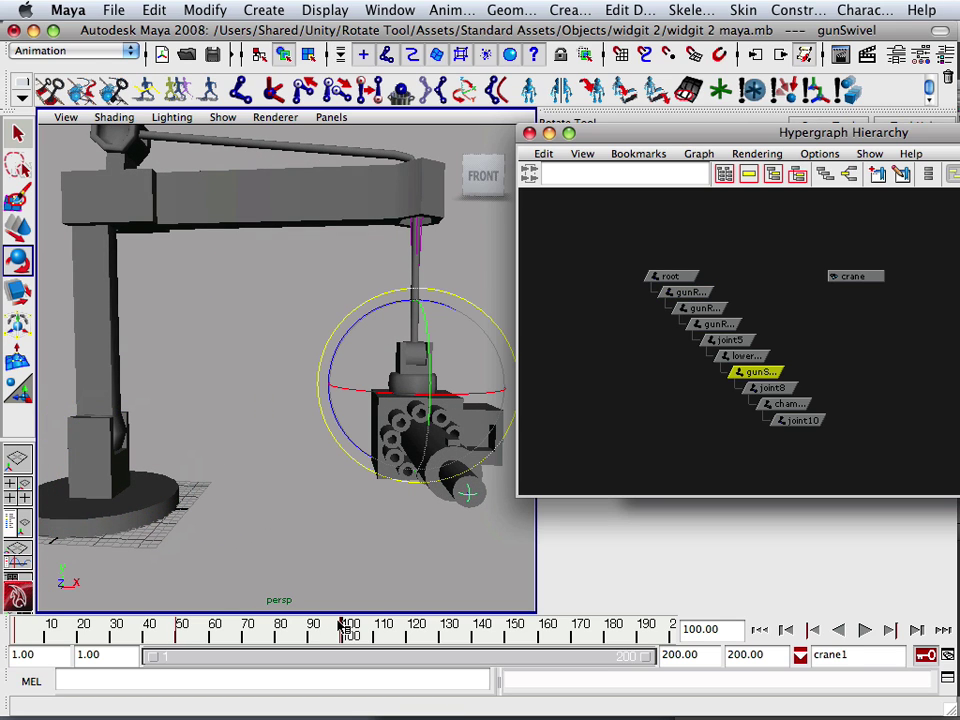
pyautogui.moveTo(343, 630); pyautogui.dragTo(411, 630)
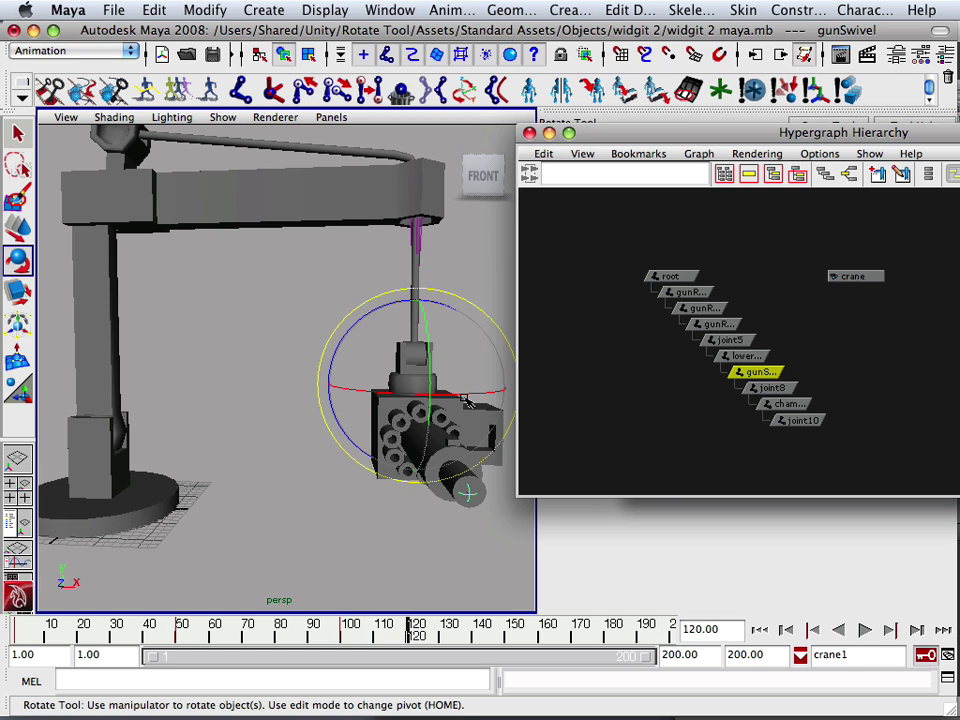
pyautogui.moveTo(462, 395); pyautogui.dragTo(352, 390)
pyautogui.press('s')
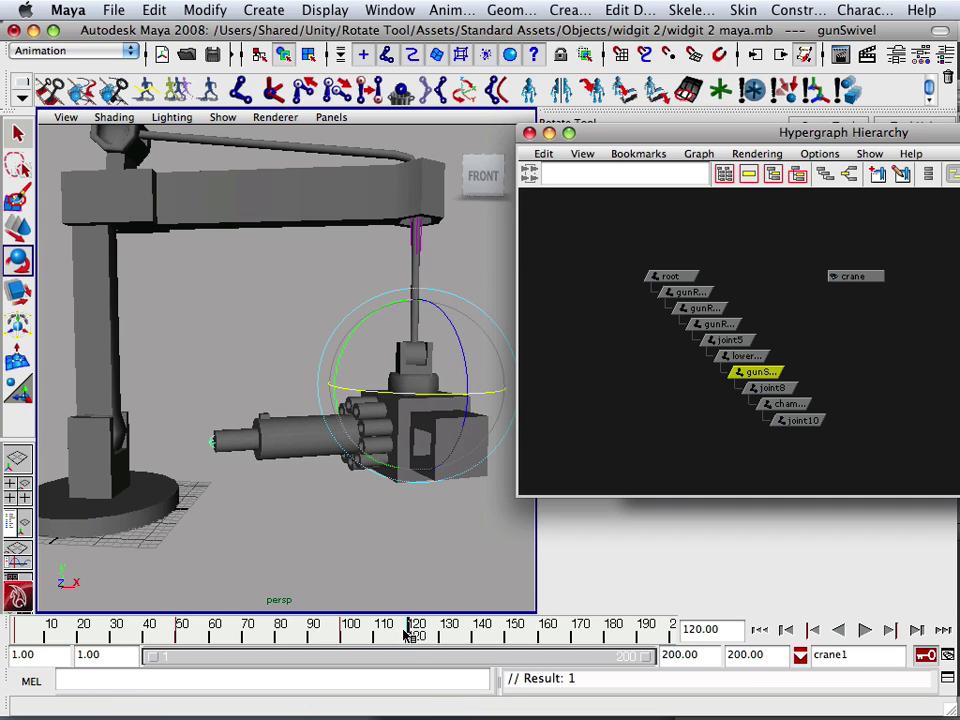
# - Key the gun swung to a new heading at frame 129, then back toward the front at 140
pyautogui.moveTo(409, 630); pyautogui.dragTo(509, 647)
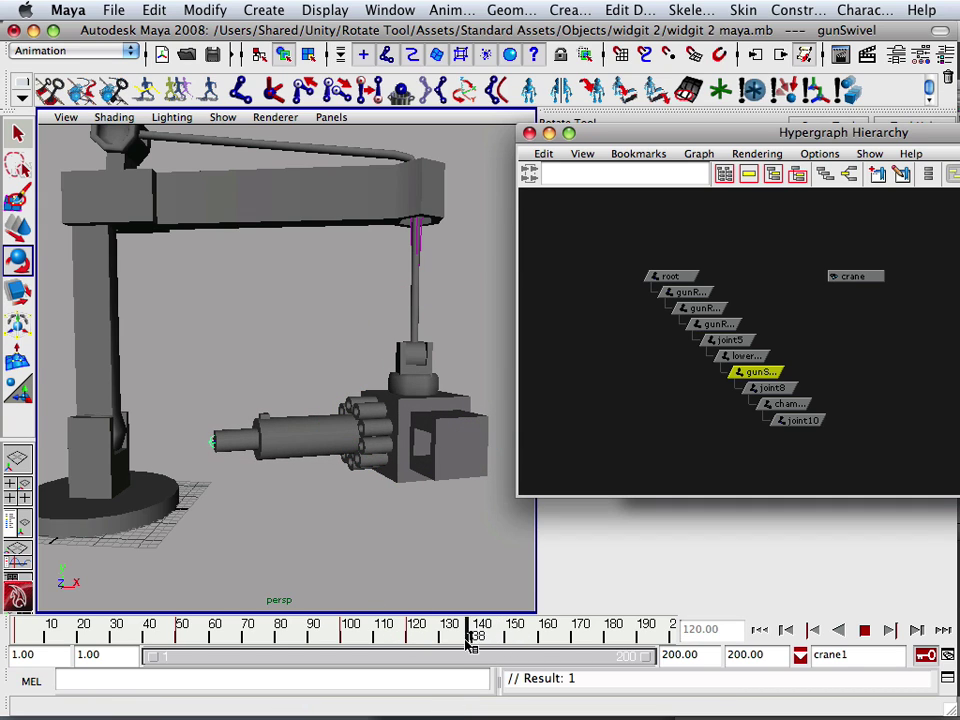
pyautogui.moveTo(468, 645); pyautogui.dragTo(446, 640)
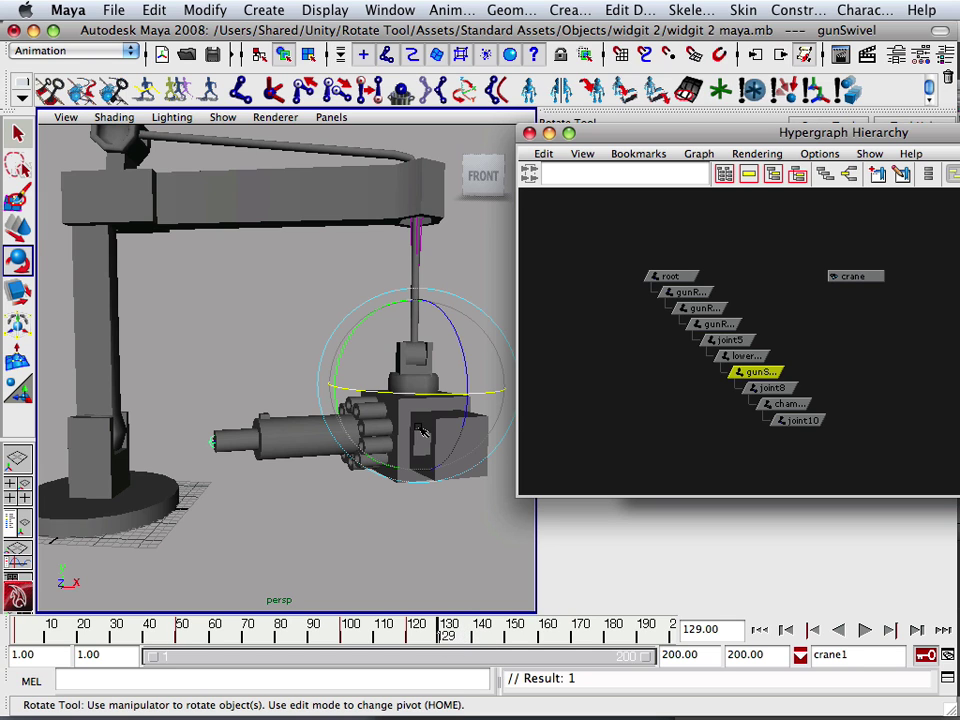
pyautogui.moveTo(398, 398); pyautogui.dragTo(566, 402)
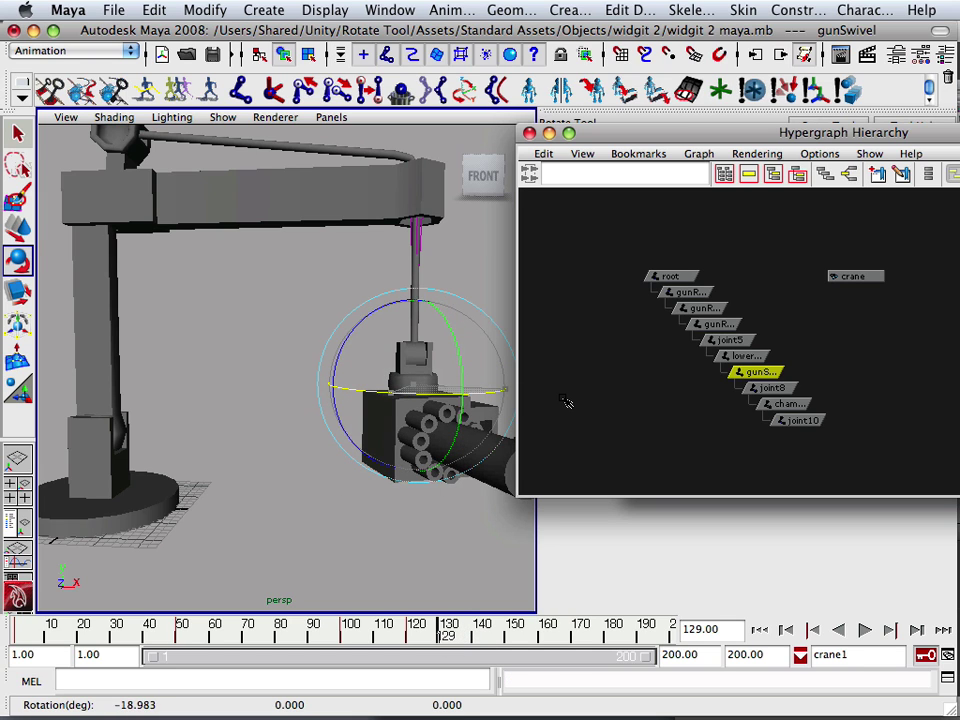
pyautogui.press('s')
pyautogui.moveTo(390, 398); pyautogui.dragTo(422, 398)
pyautogui.hotkey('alt', 'v')
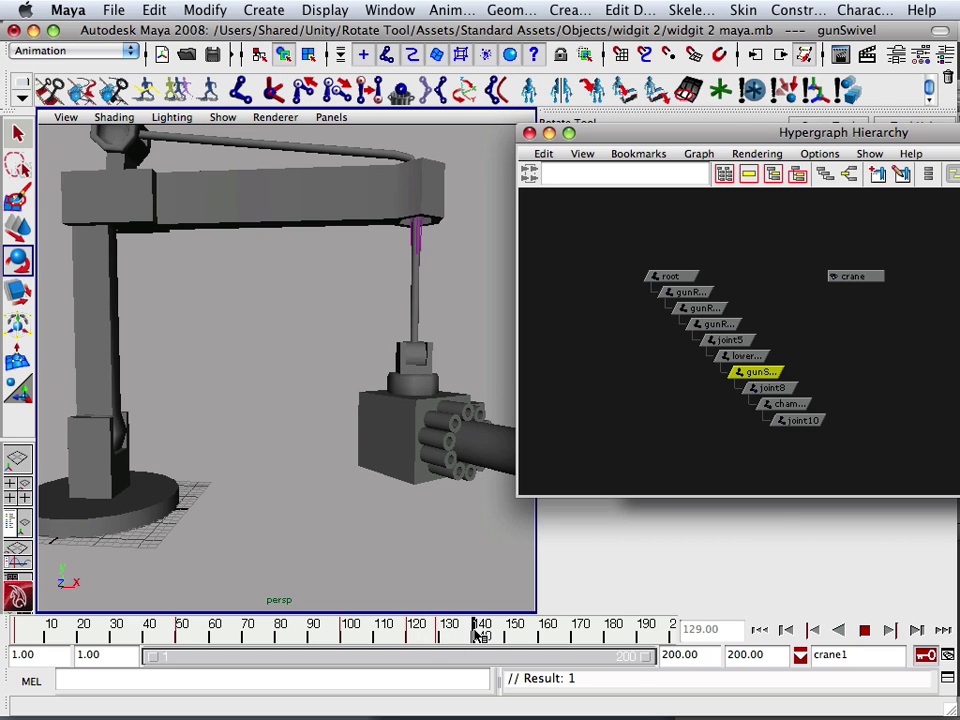
pyautogui.click(480, 633)
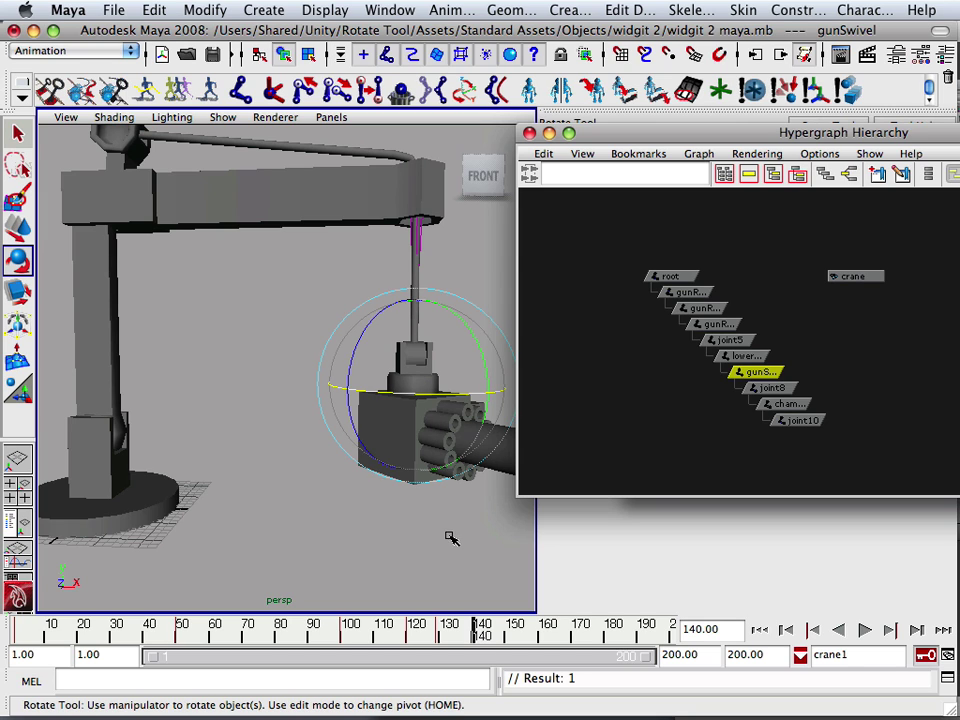
pyautogui.moveTo(452, 401); pyautogui.dragTo(386, 398)
pyautogui.press('s')
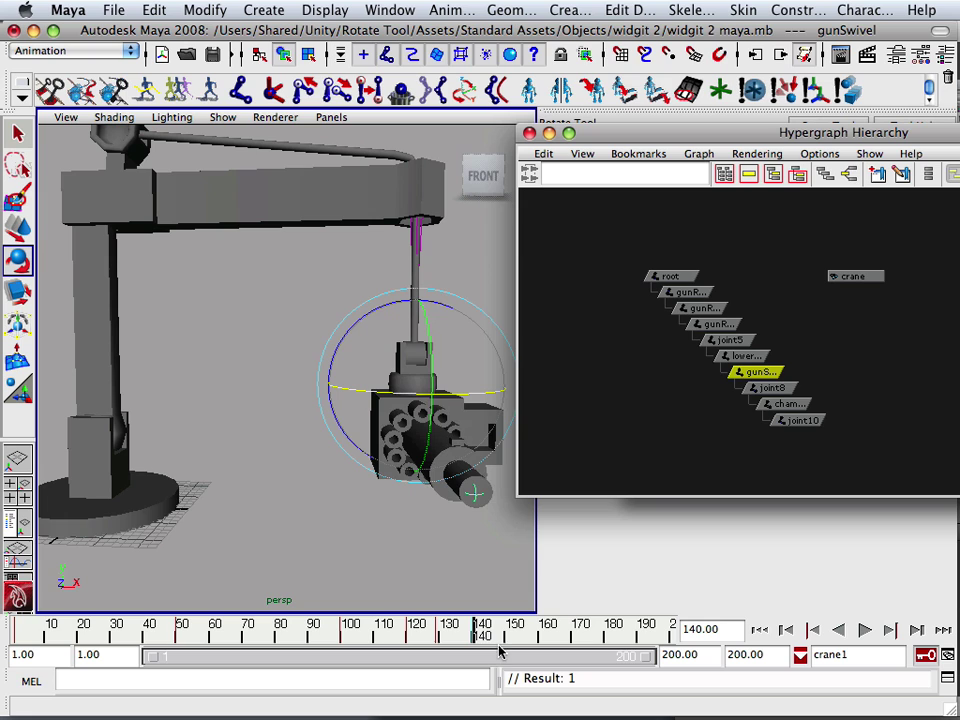
# - Tilt the barrel down at frame 159, up at 179, and key it pointing at camera at 200
pyautogui.moveTo(480, 643); pyautogui.dragTo(540, 645)
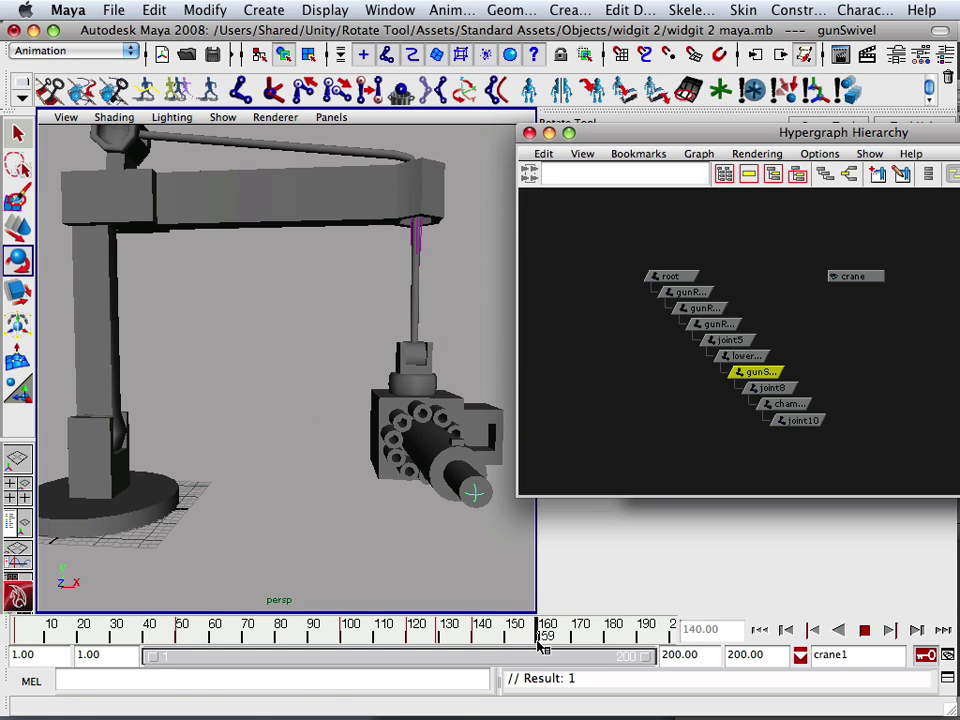
pyautogui.moveTo(432, 367); pyautogui.dragTo(524, 578)
pyautogui.press('s')
pyautogui.moveTo(536, 648); pyautogui.dragTo(600, 641)
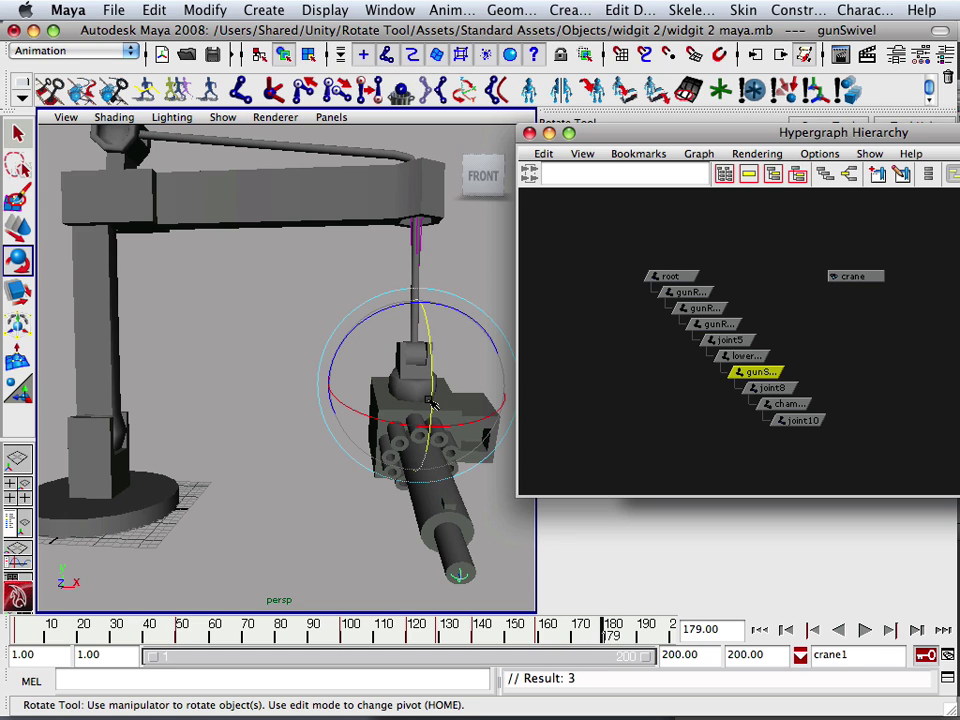
pyautogui.moveTo(430, 400); pyautogui.dragTo(418, 305)
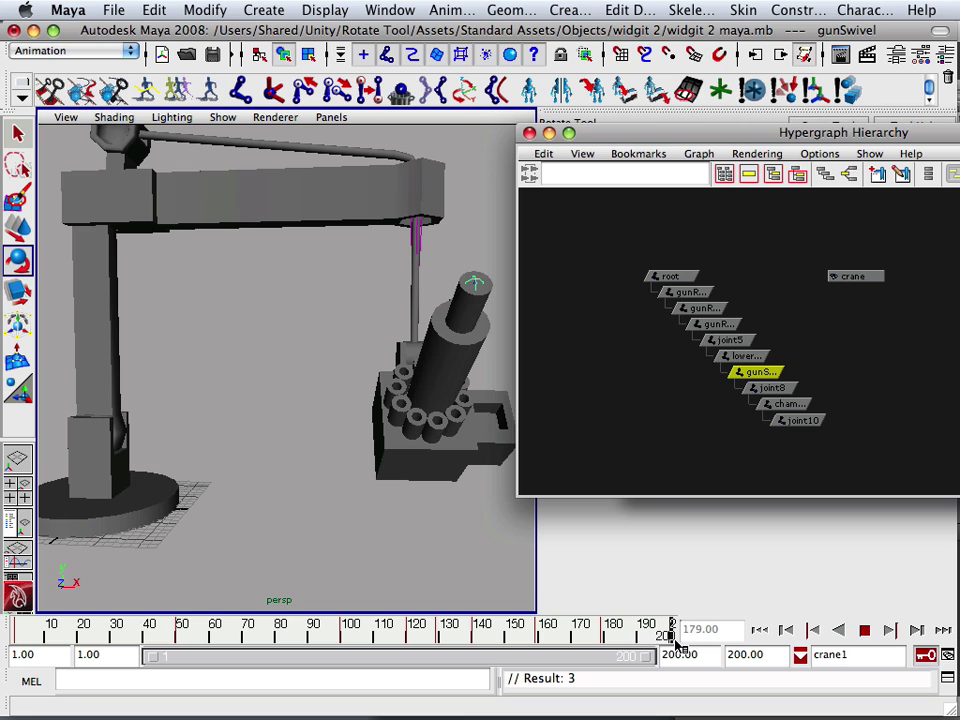
pyautogui.click(671, 632)
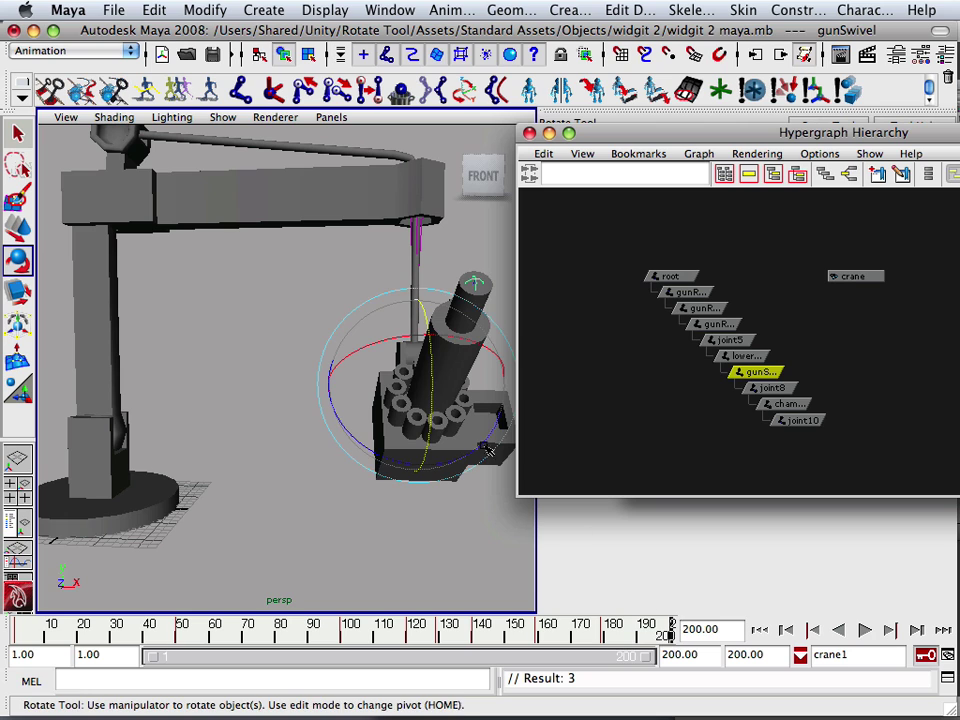
pyautogui.moveTo(430, 371); pyautogui.dragTo(416, 445)
pyautogui.hotkey('shift', 'e')
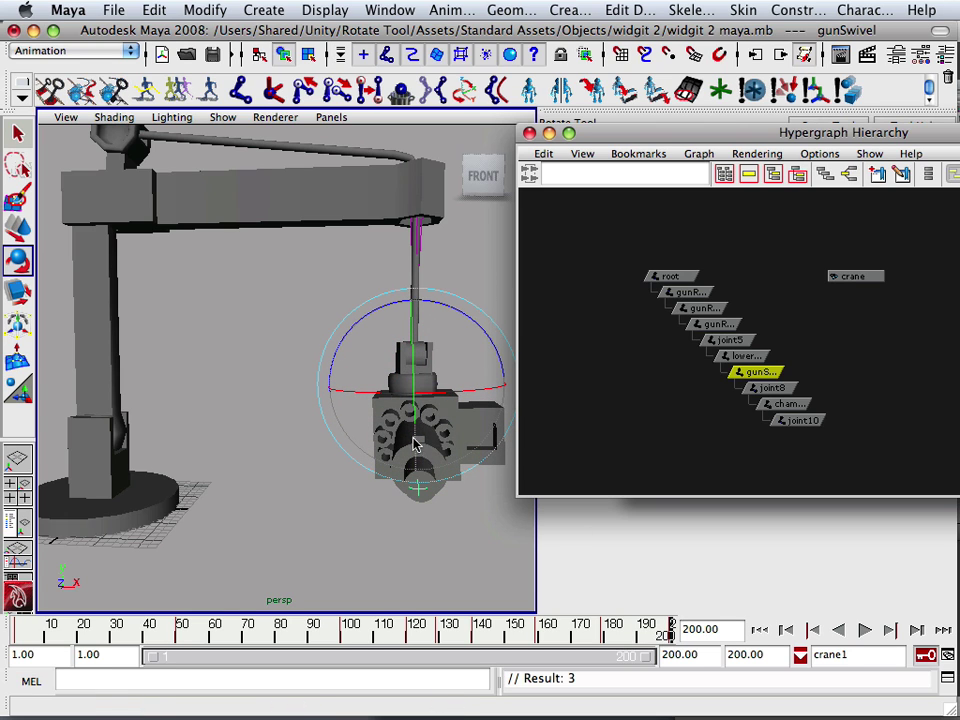
# - Play the full 200-frame animation to review the base rotation and gun swivel
pyautogui.click(864, 630)
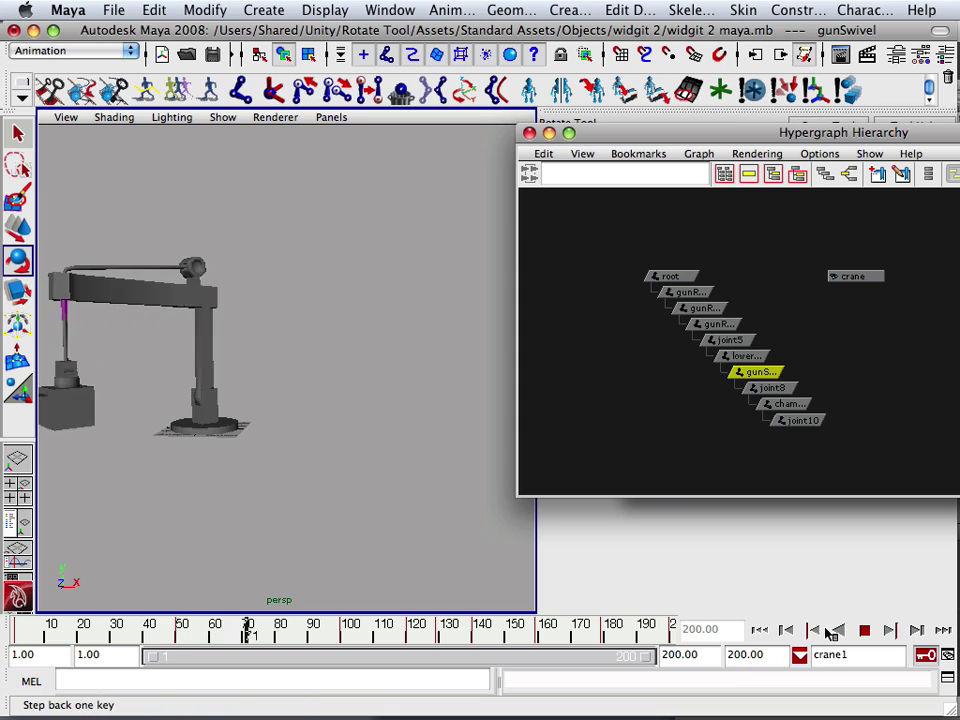
# - Stop playback and set the animation end time to 220
pyautogui.click(865, 636)
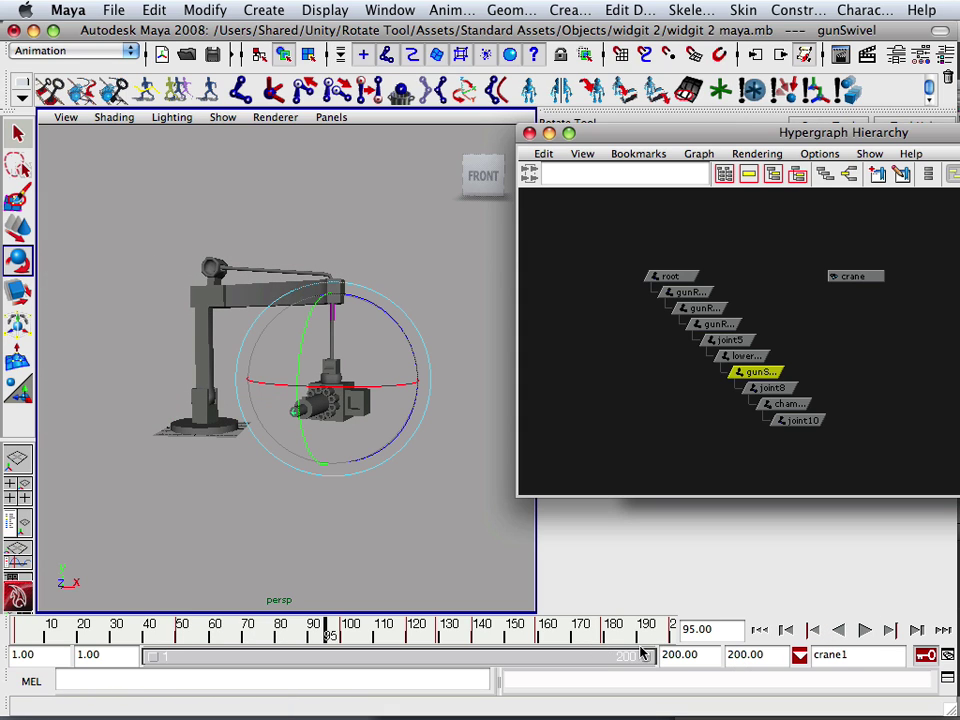
pyautogui.click(765, 655)
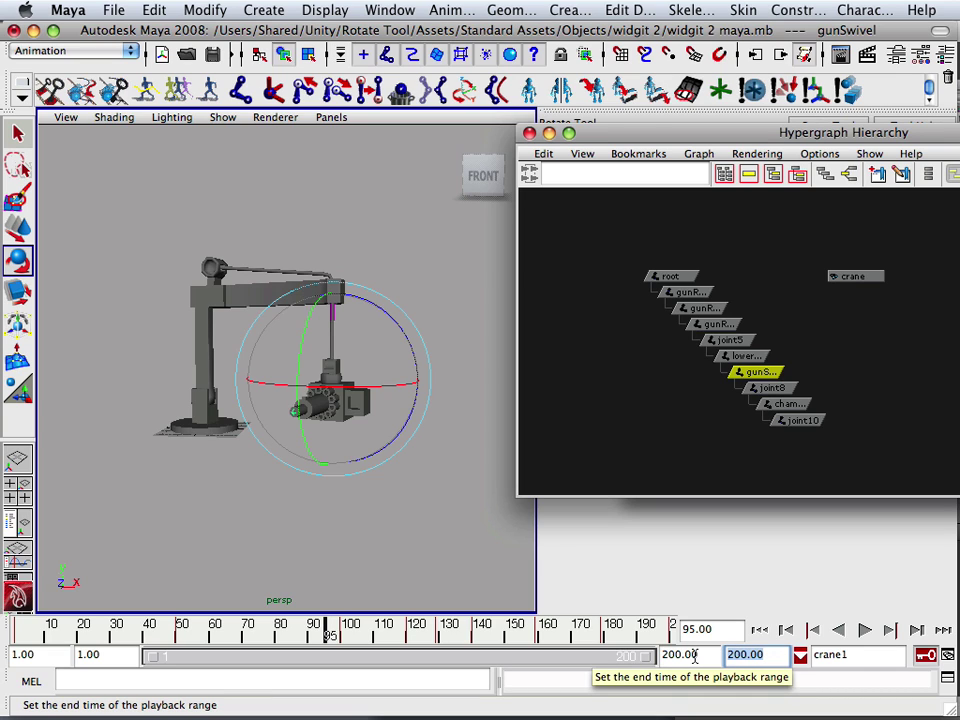
pyautogui.write('22')
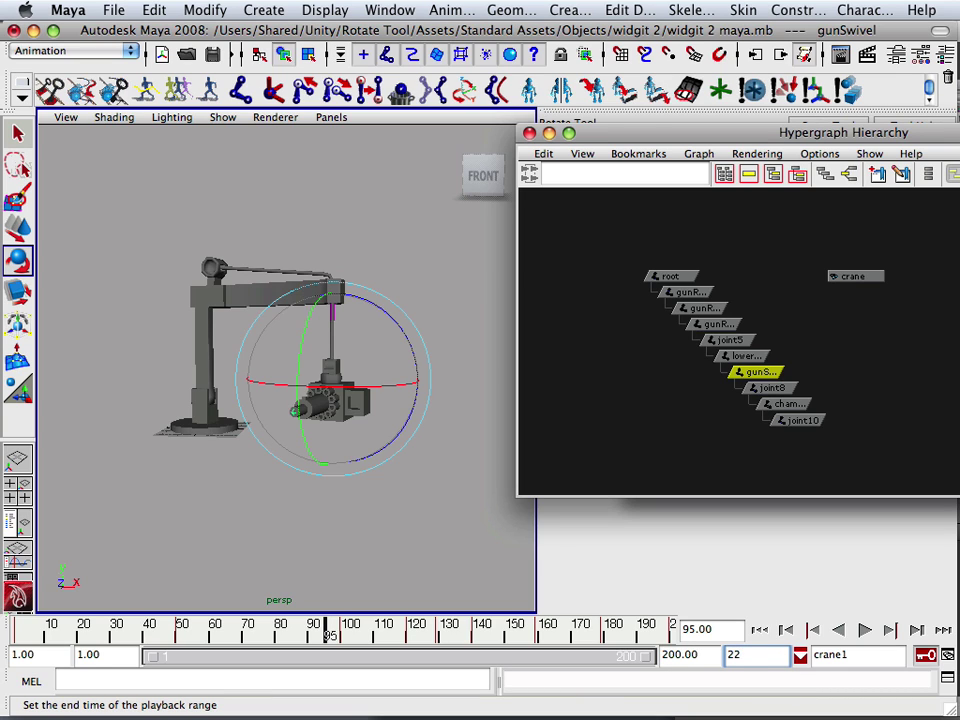
pyautogui.write('0')
pyautogui.press('Return')
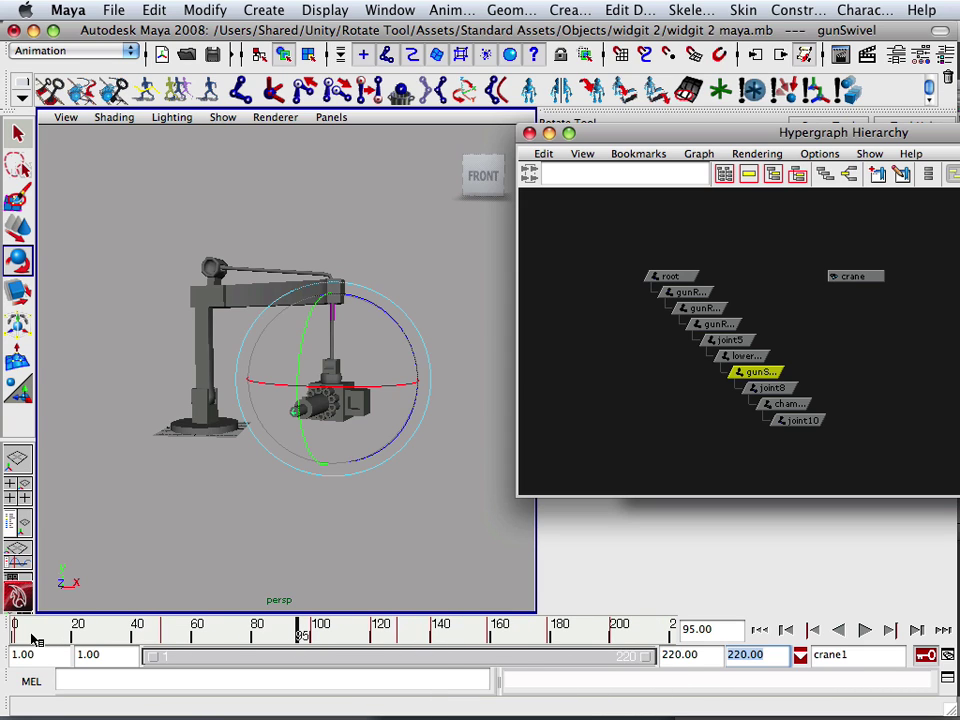
# - Copy the frame 1 keys, paste them at frame 220, and play to check the loop
pyautogui.click(15, 632)
pyautogui.rightClick(17, 632)
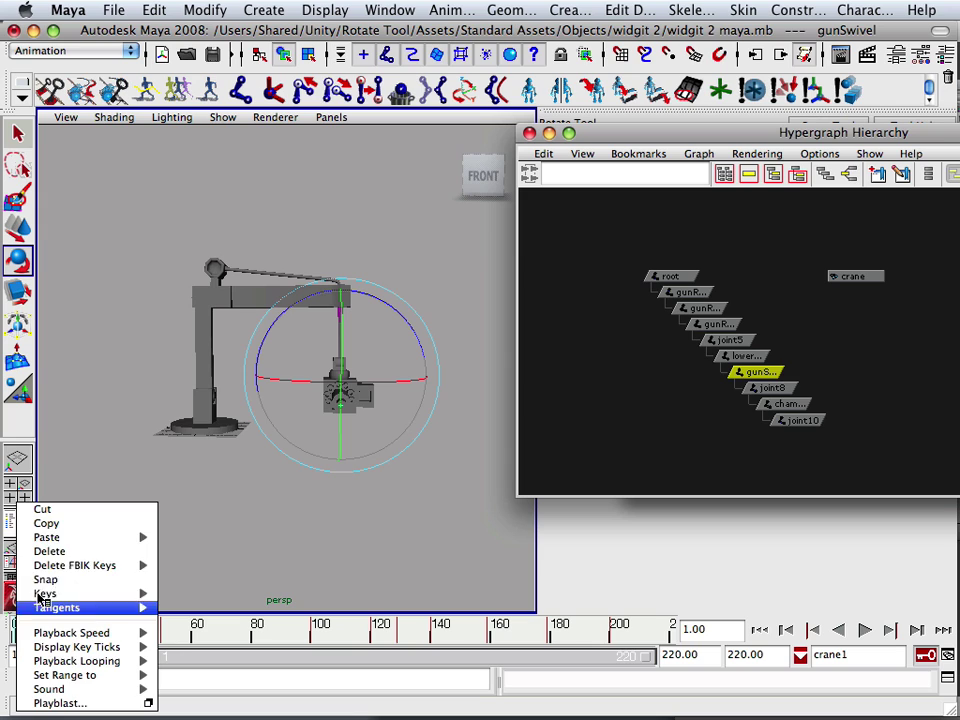
pyautogui.click(60, 523)
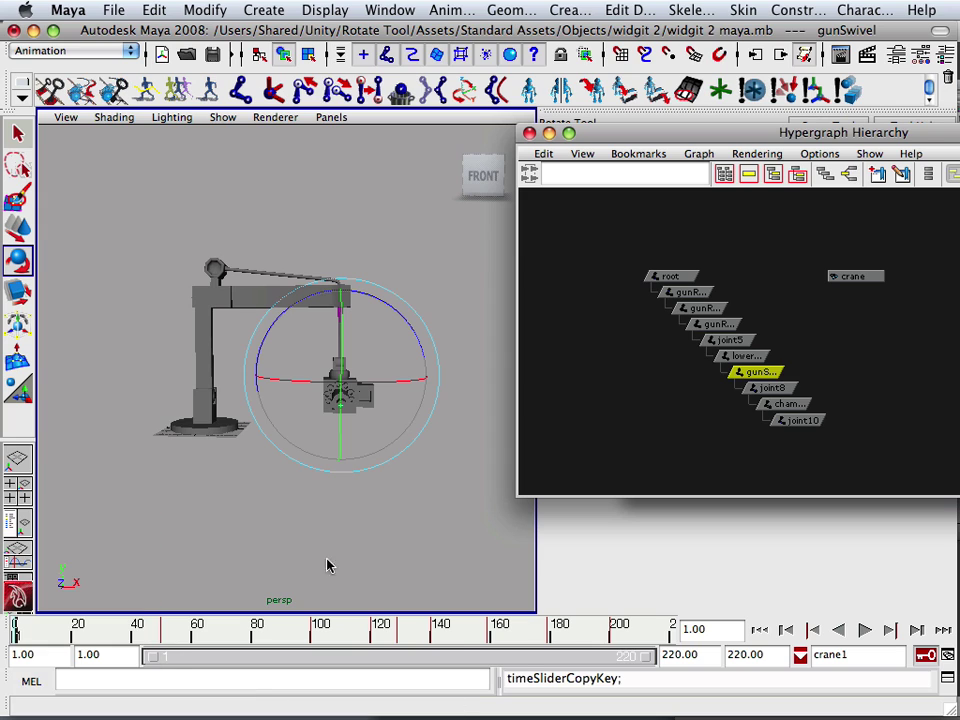
pyautogui.click(671, 632)
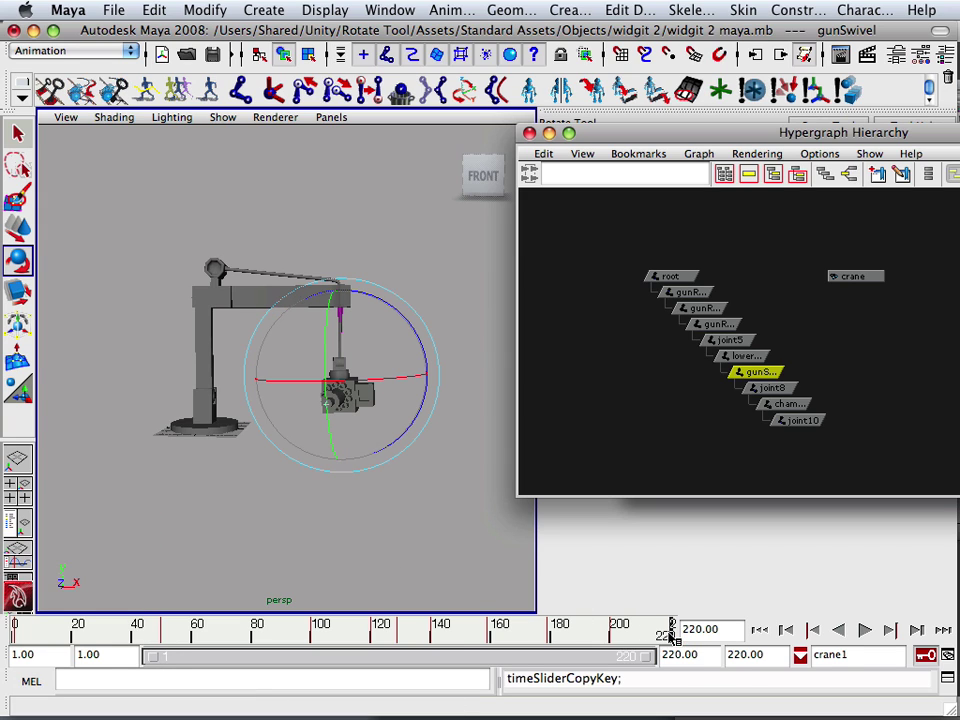
pyautogui.rightClick(671, 632)
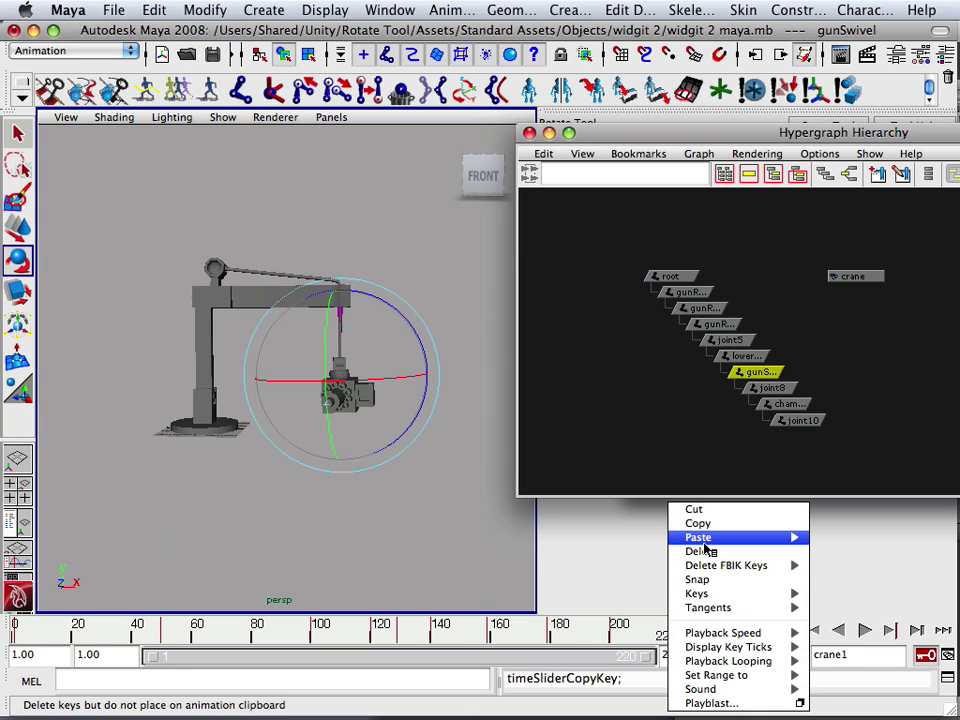
pyautogui.moveTo(754, 538)
pyautogui.click(840, 545)
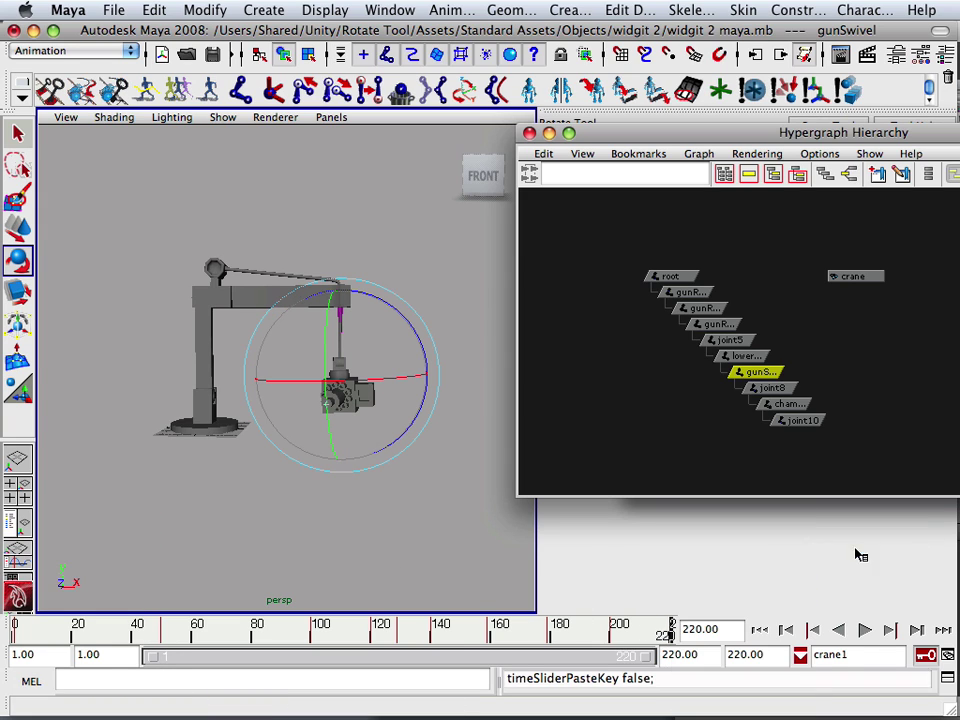
pyautogui.click(864, 630)
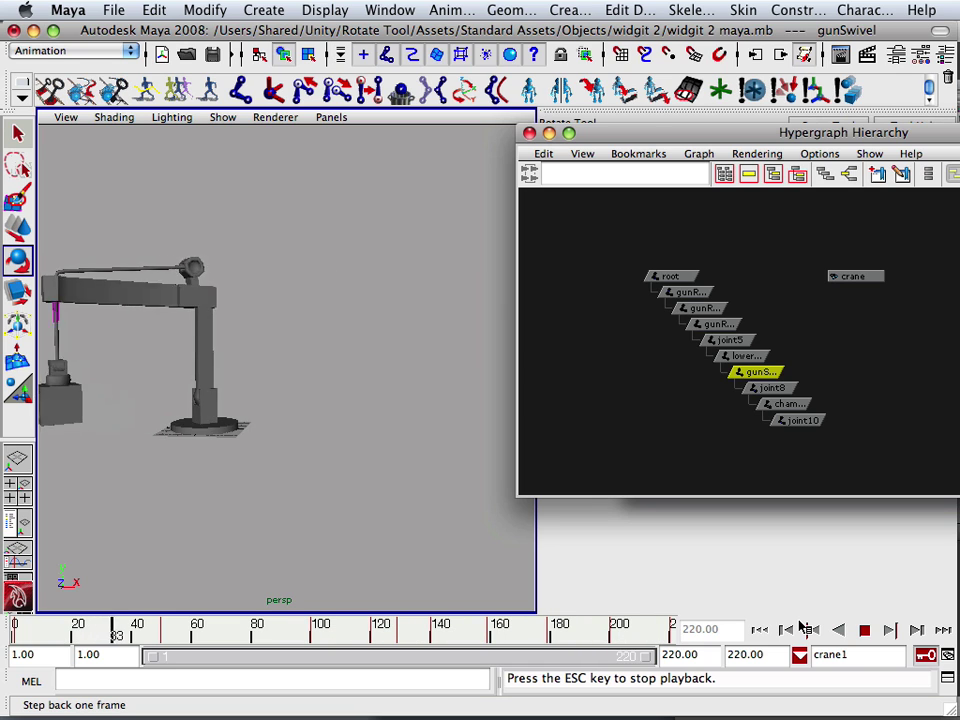
# - Stop the playback, drag the timeline back to frame 1, and zoom in on the gun
pyautogui.click(864, 629)
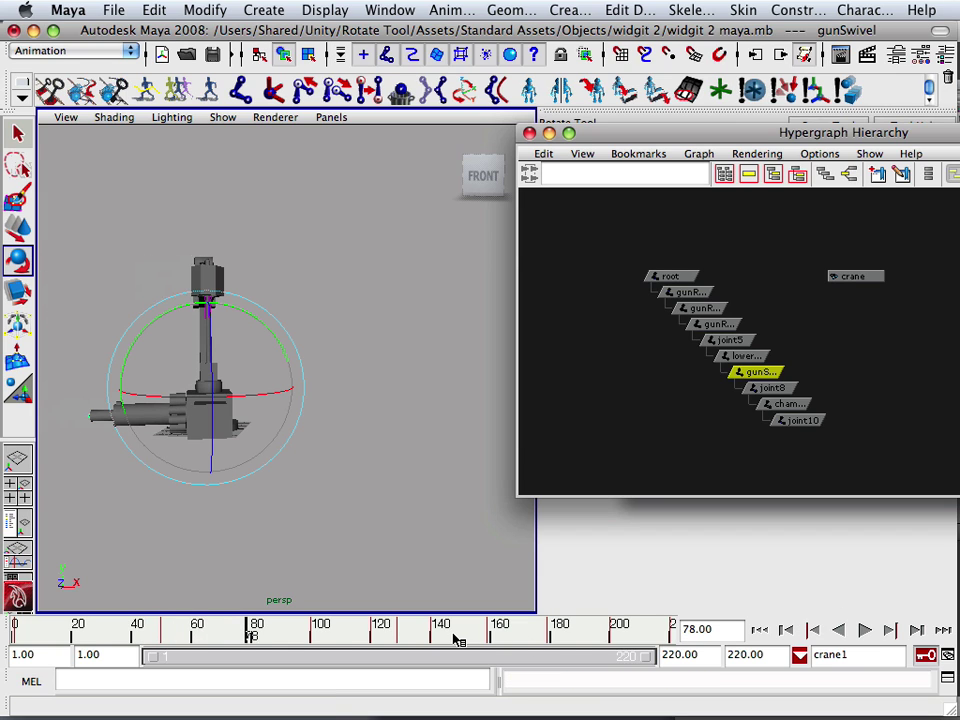
pyautogui.moveTo(250, 630); pyautogui.dragTo(11, 624)
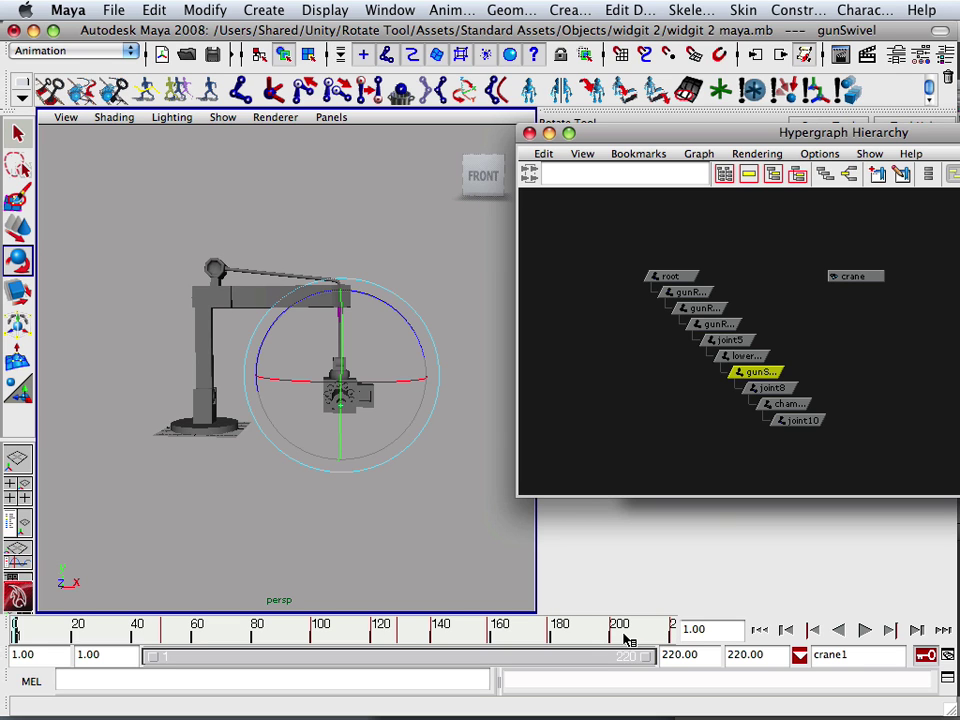
pyautogui.scroll(5, 253, 540)
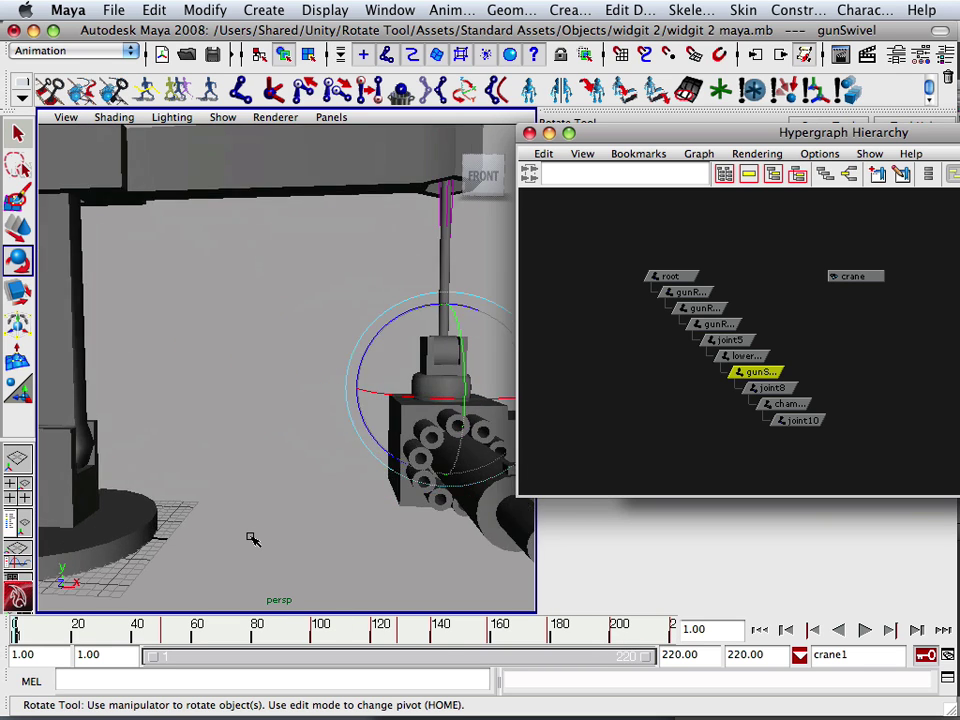
pyautogui.scroll(-3, 253, 540)
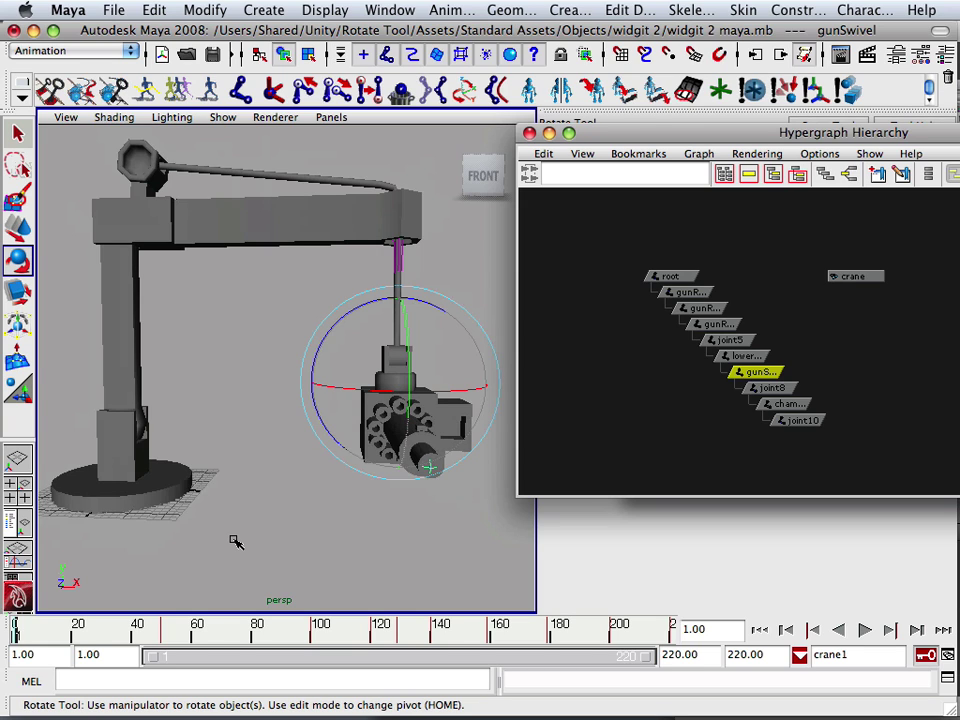
# - Start Export All and browse through mac-hd, Users, Shared and Unity into the Rotate Tool project
pyautogui.click(111, 10)
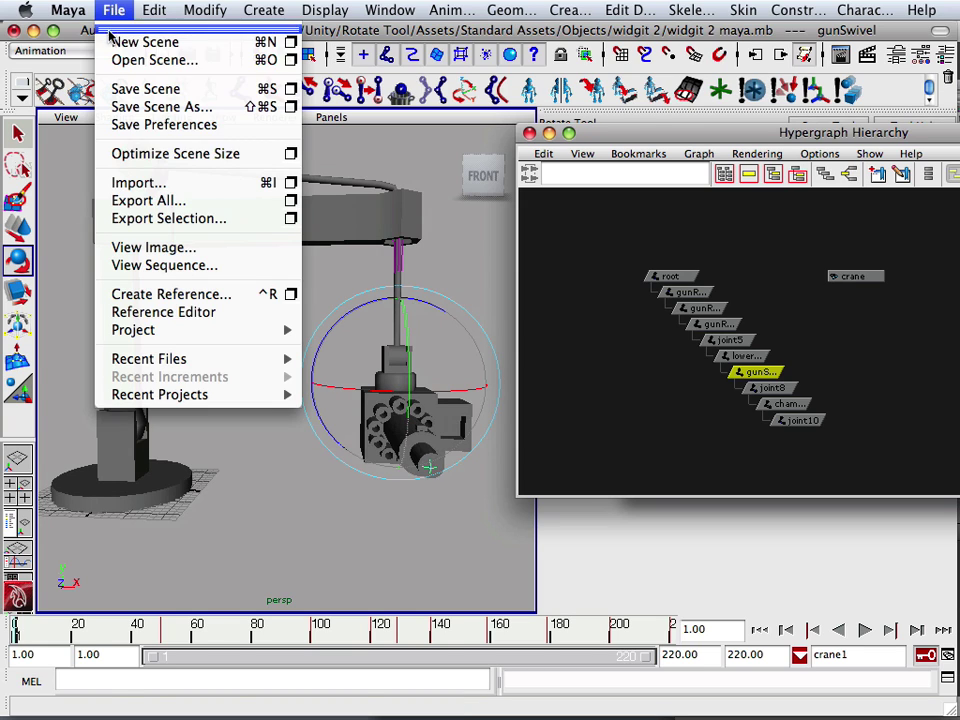
pyautogui.click(155, 203)
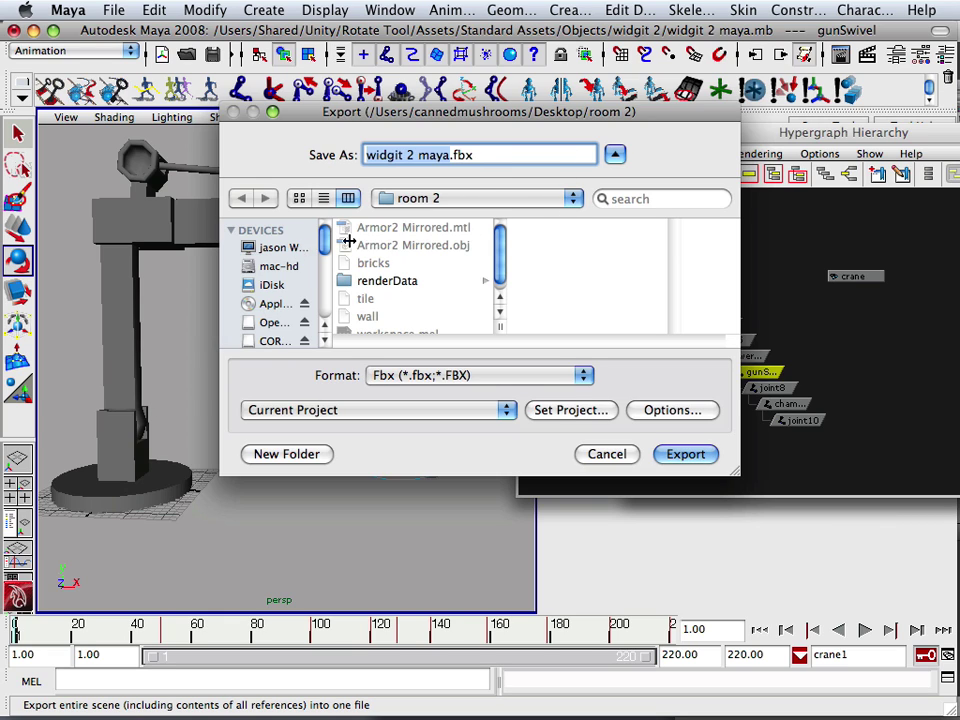
pyautogui.click(292, 246)
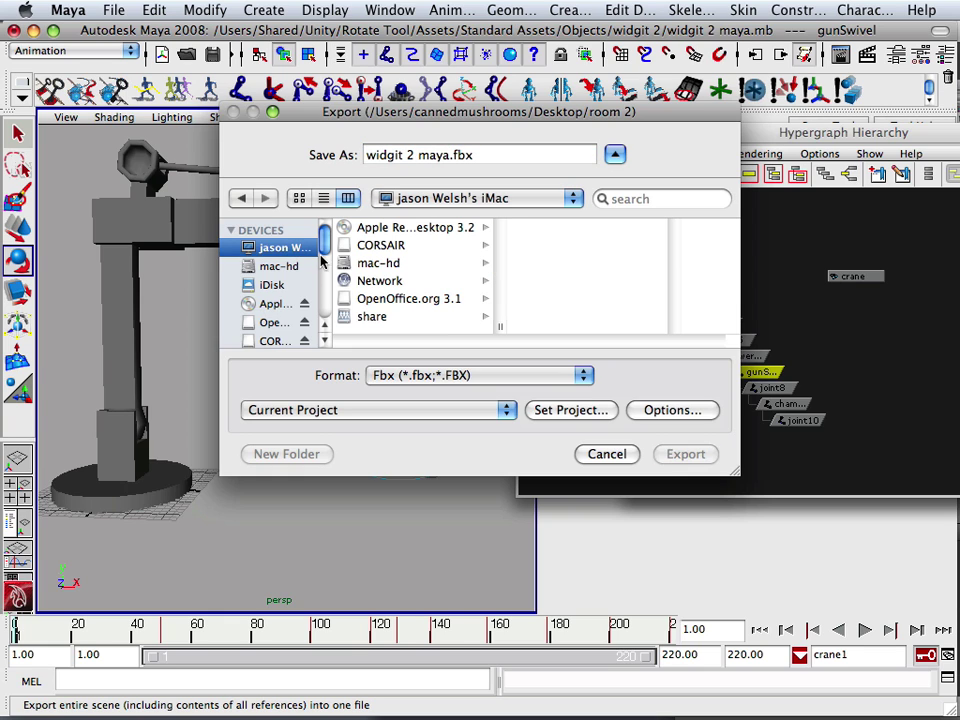
pyautogui.click(387, 263)
pyautogui.click(530, 302)
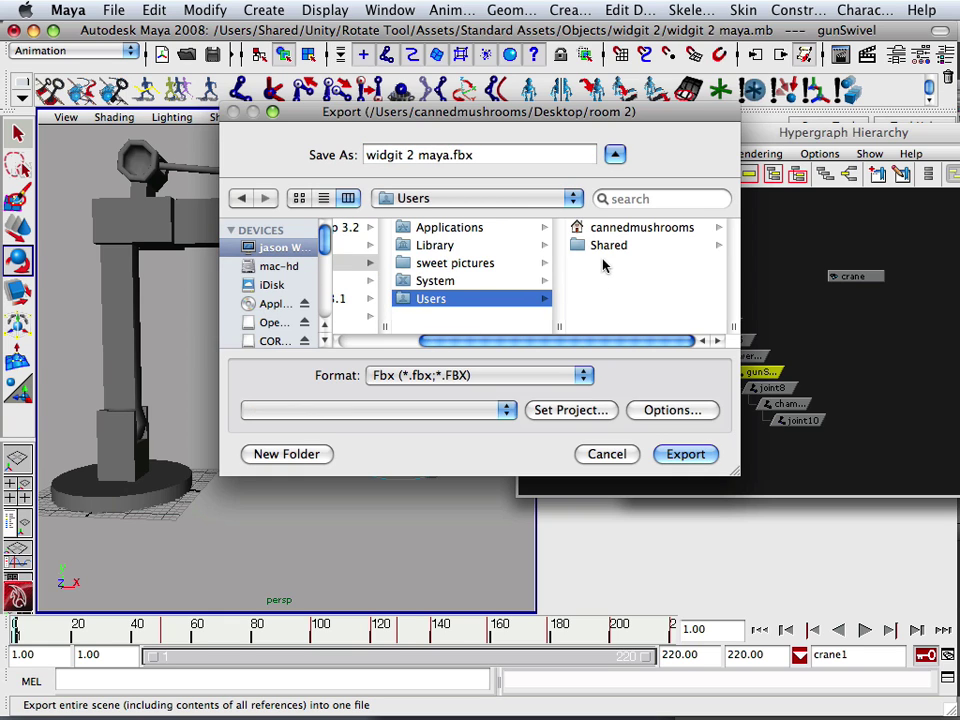
pyautogui.click(603, 250)
pyautogui.scroll(-10, 594, 278)
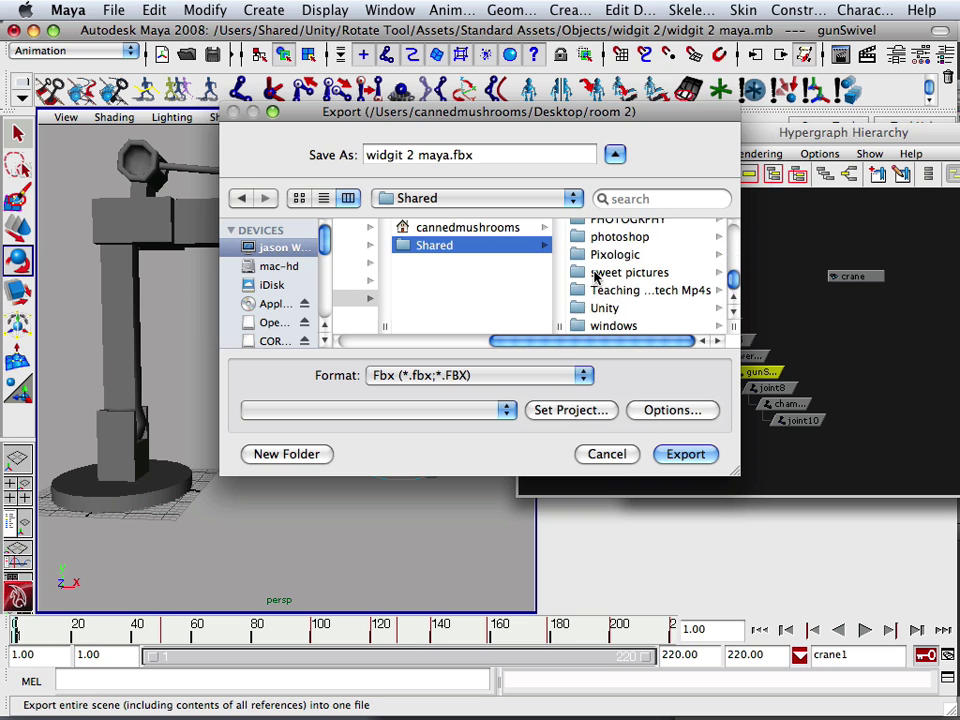
pyautogui.click(612, 310)
pyautogui.scroll(-10, 614, 315)
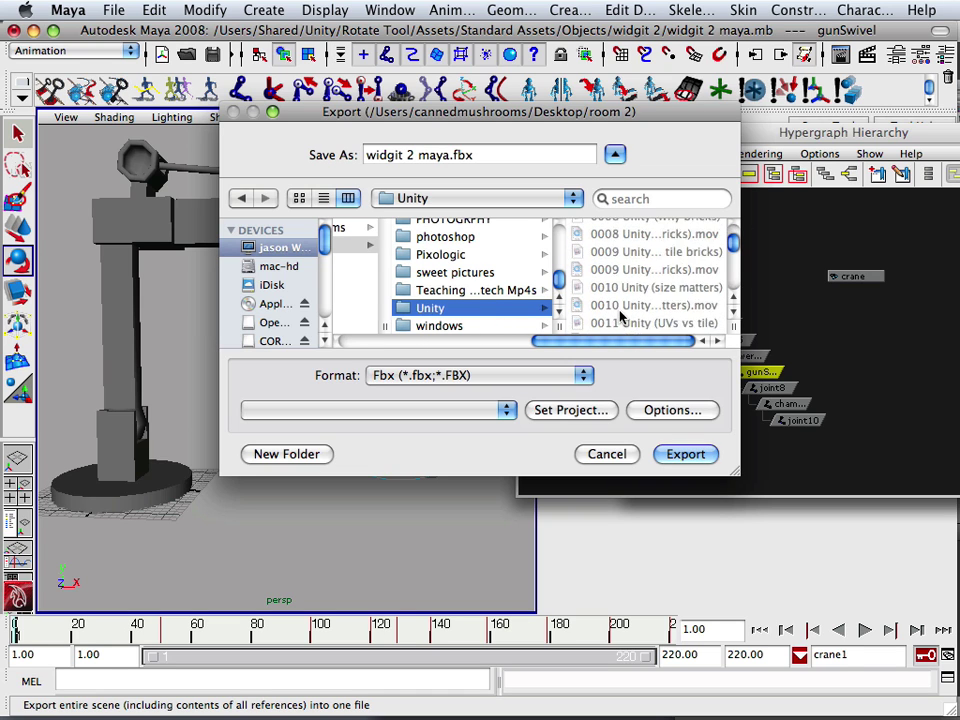
pyautogui.scroll(-15, 620, 315)
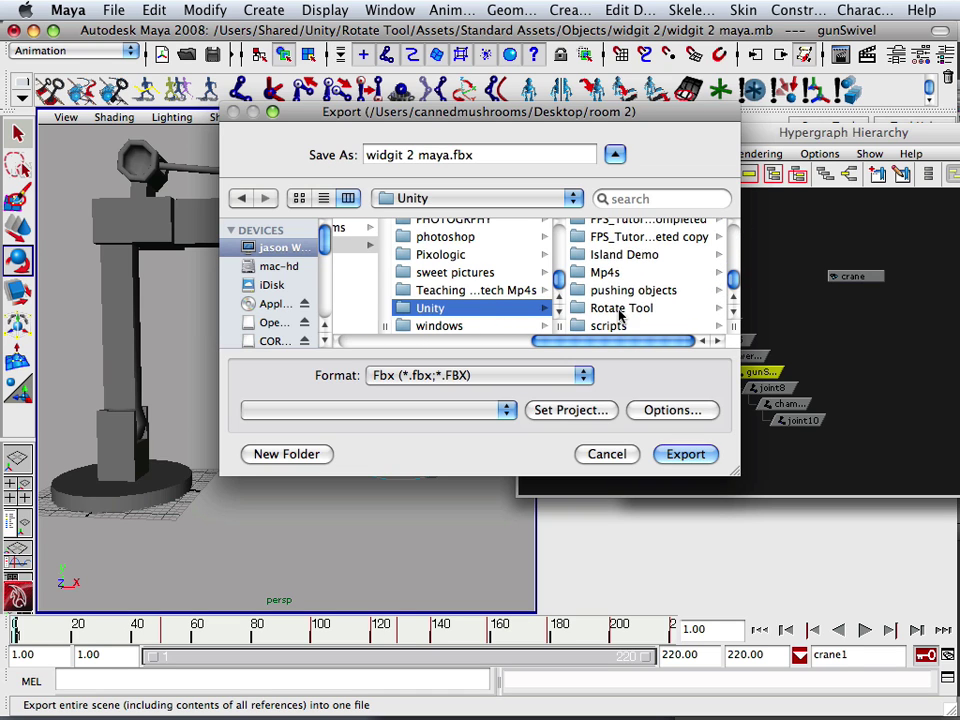
pyautogui.click(620, 309)
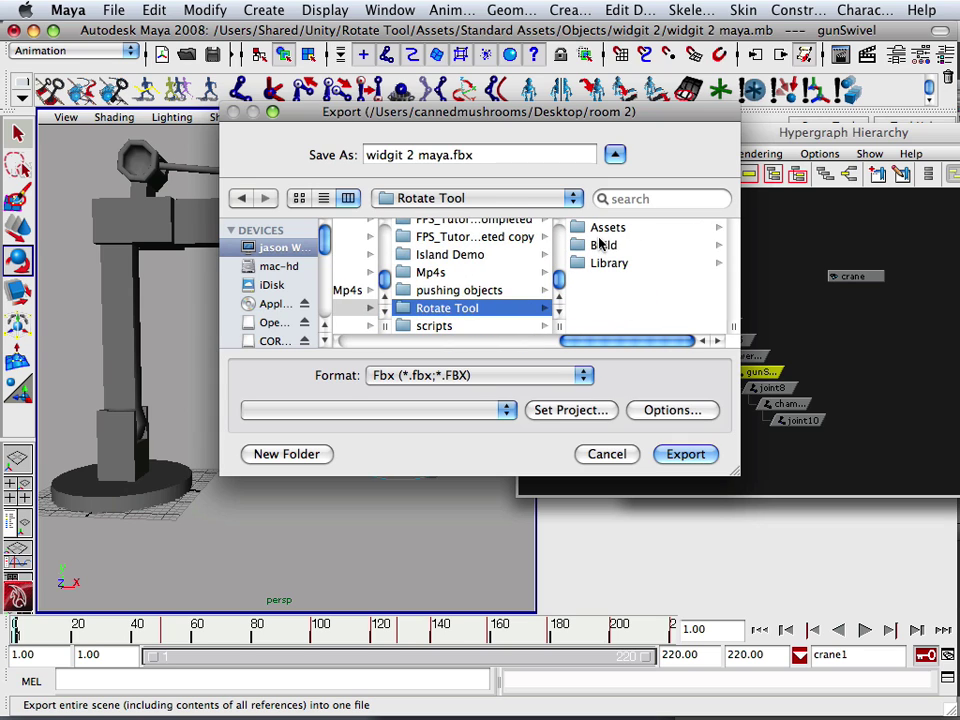
# - Navigate into Assets/Standard Assets/Objects/widgit 2 as the export destination
pyautogui.click(600, 243)
pyautogui.click(466, 233)
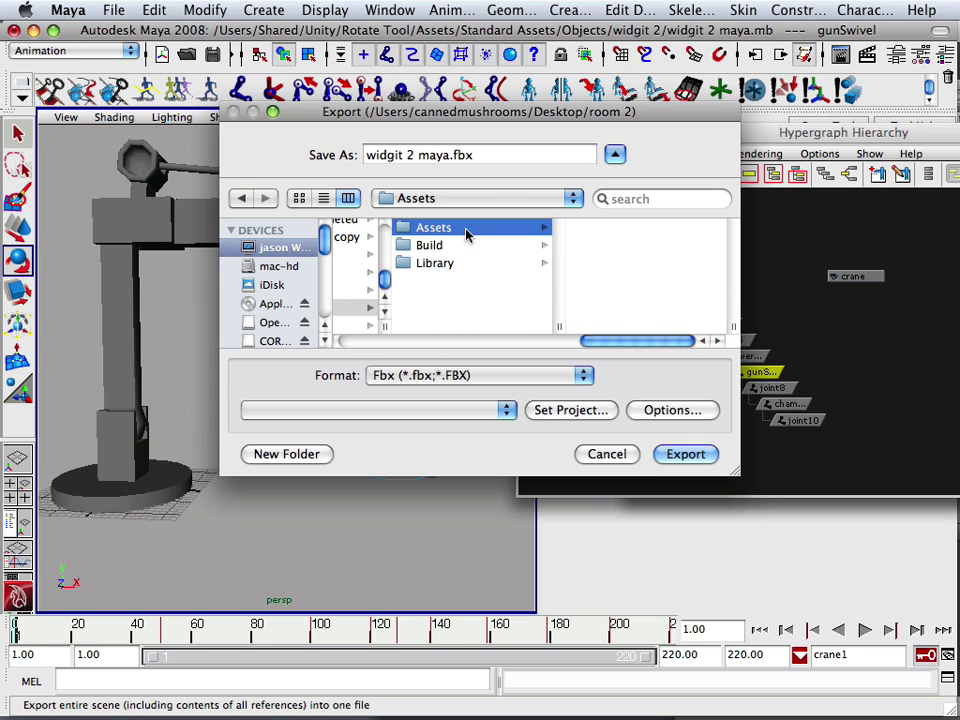
pyautogui.click(590, 244)
pyautogui.scroll(-5, 620, 288)
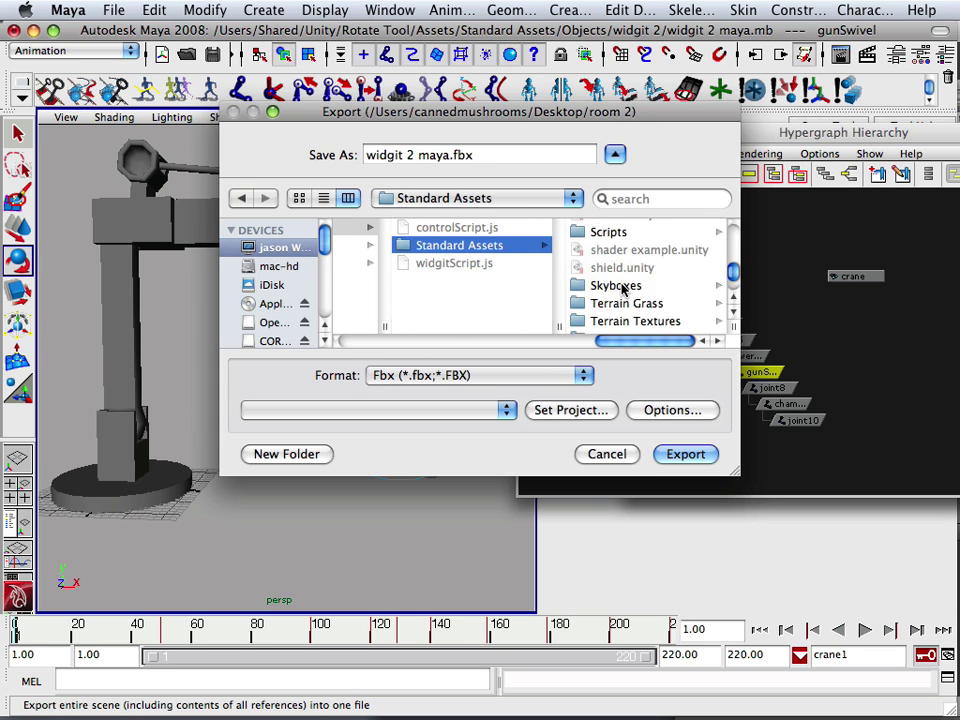
pyautogui.scroll(-3, 622, 290)
pyautogui.scroll(1, 621, 290)
pyautogui.scroll(-2, 620, 291)
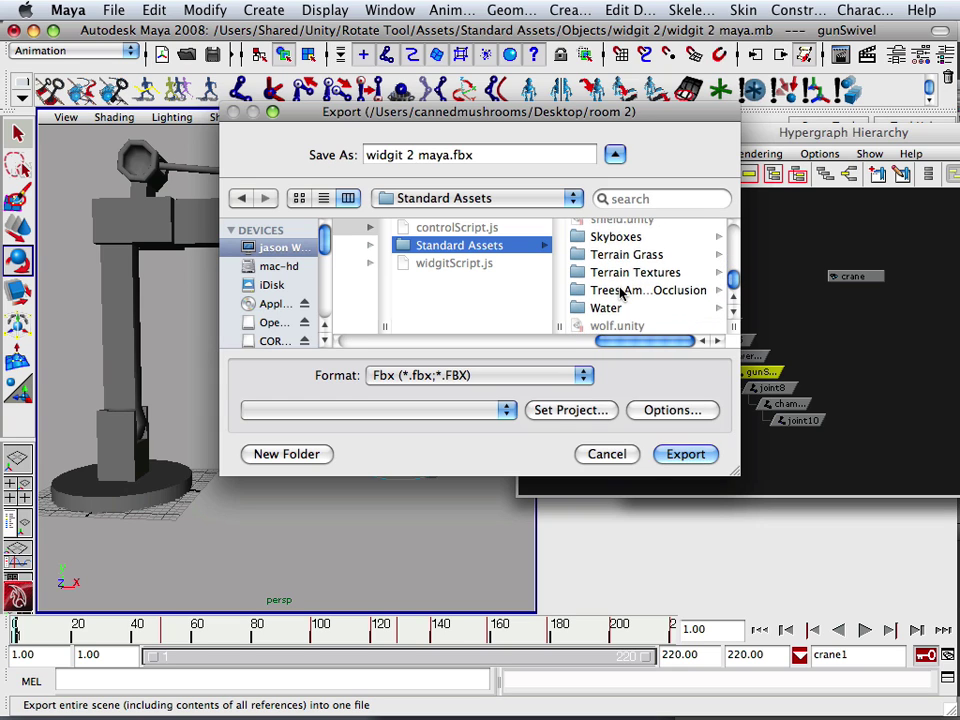
pyautogui.scroll(3, 620, 291)
pyautogui.scroll(2, 619, 291)
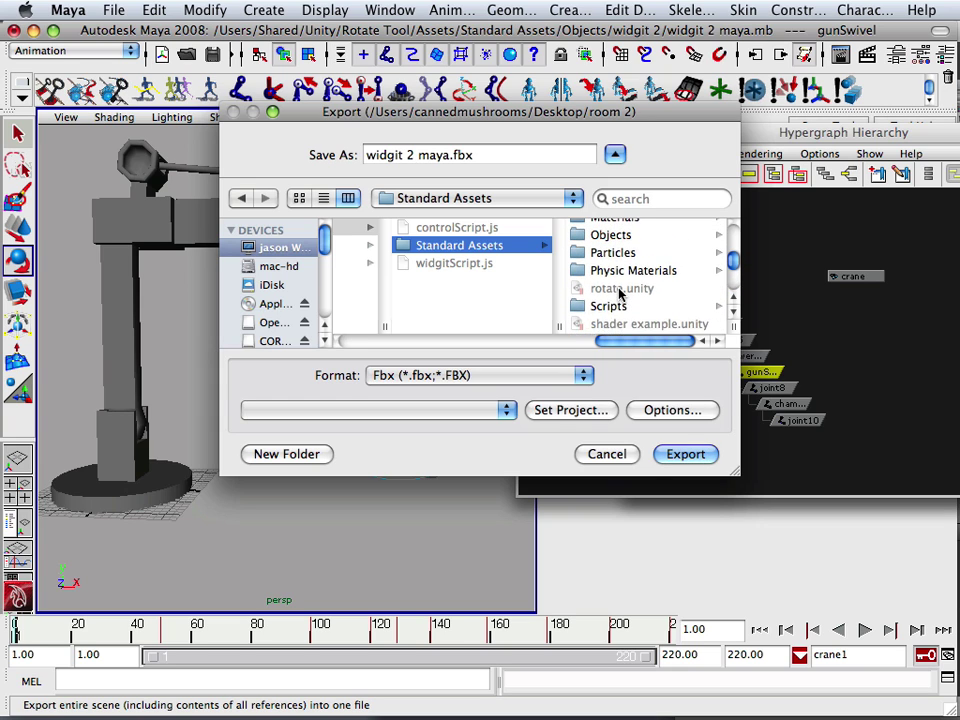
pyautogui.scroll(1, 605, 289)
pyautogui.click(613, 270)
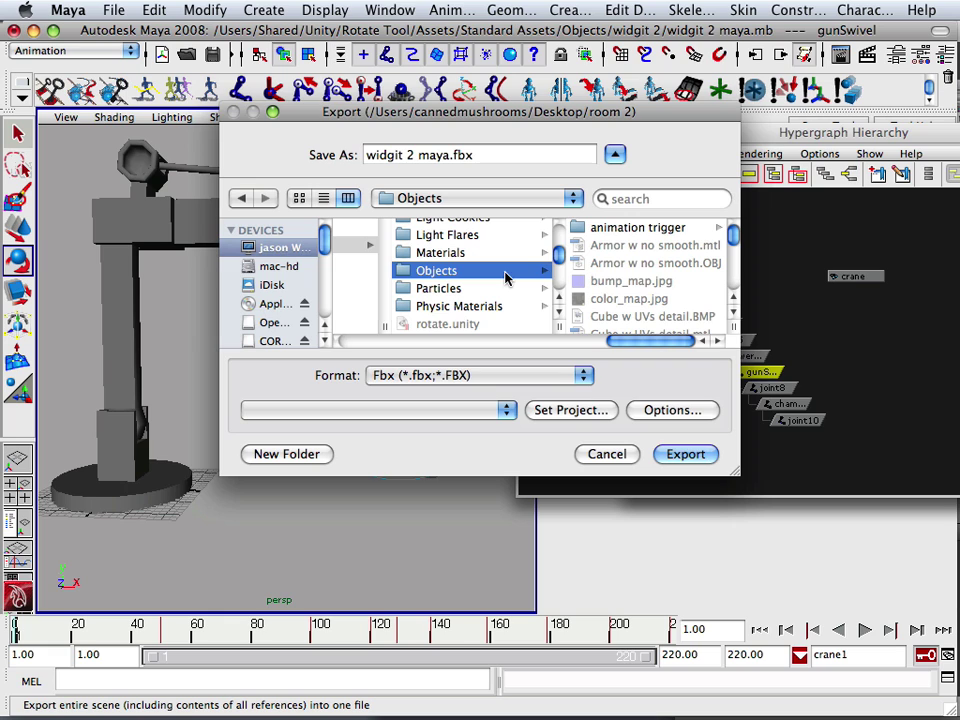
pyautogui.scroll(-5, 650, 328)
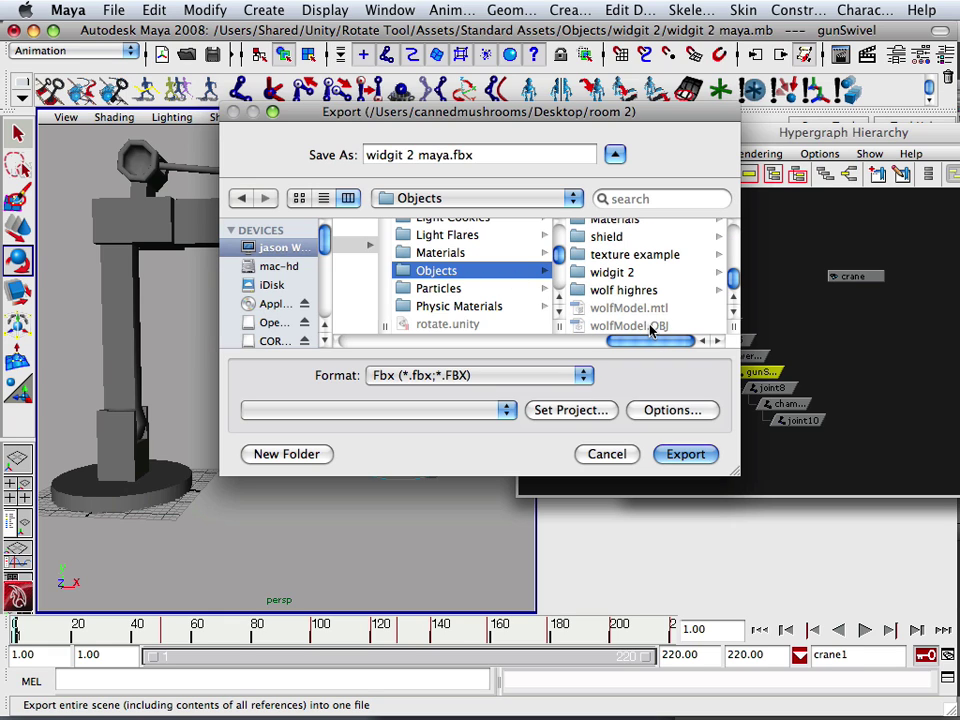
pyautogui.click(608, 274)
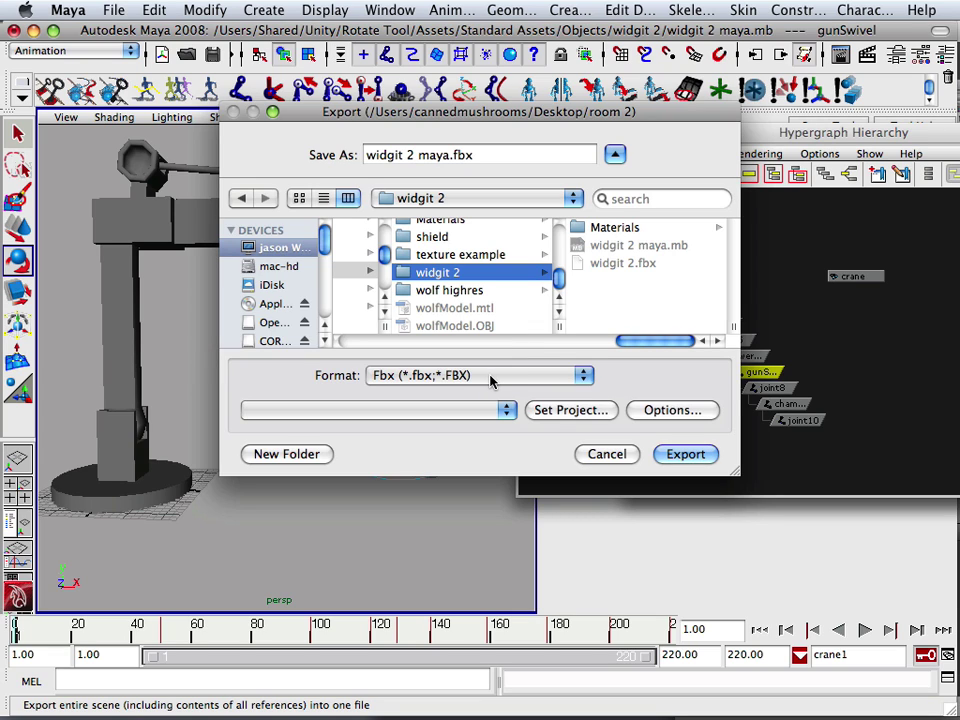
# - Rename the export file to widgitFBX.fbx
pyautogui.moveTo(476, 154); pyautogui.dragTo(433, 154)
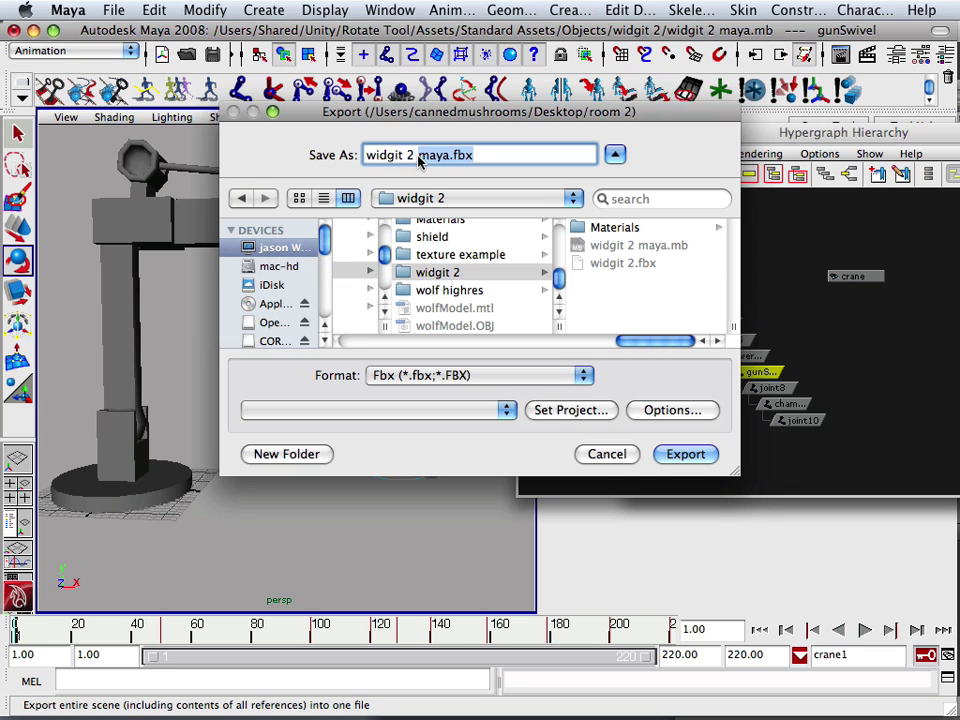
pyautogui.moveTo(476, 155); pyautogui.dragTo(404, 155)
pyautogui.write('FBX')
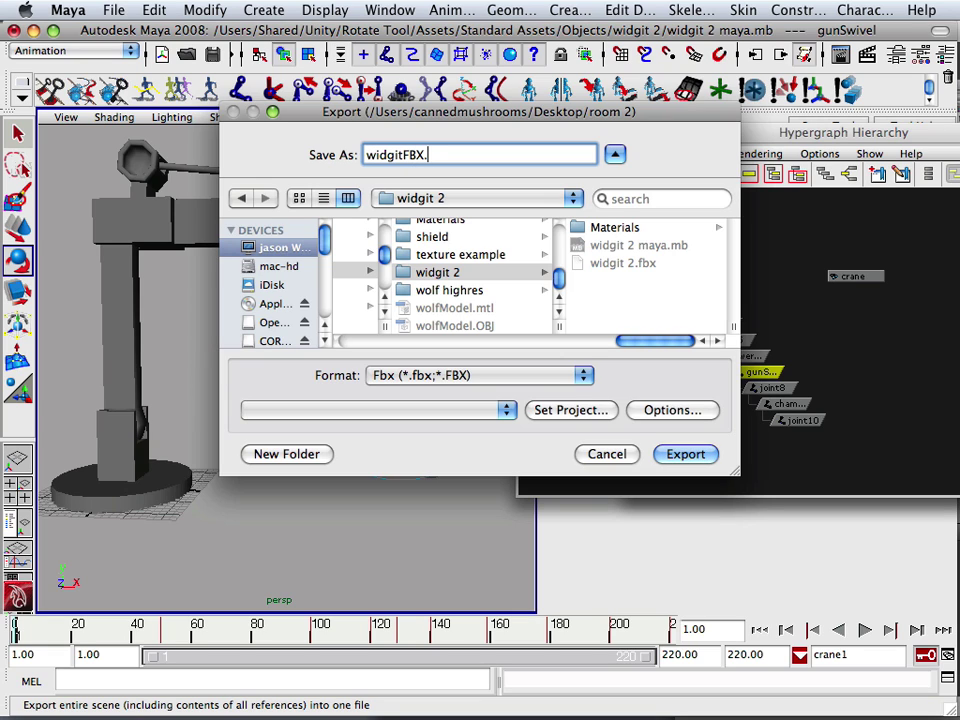
pyautogui.write('.fbx')
# - Export widgitFBX.fbx with file units converted to Millimeters and review the export warnings
pyautogui.click(683, 454)
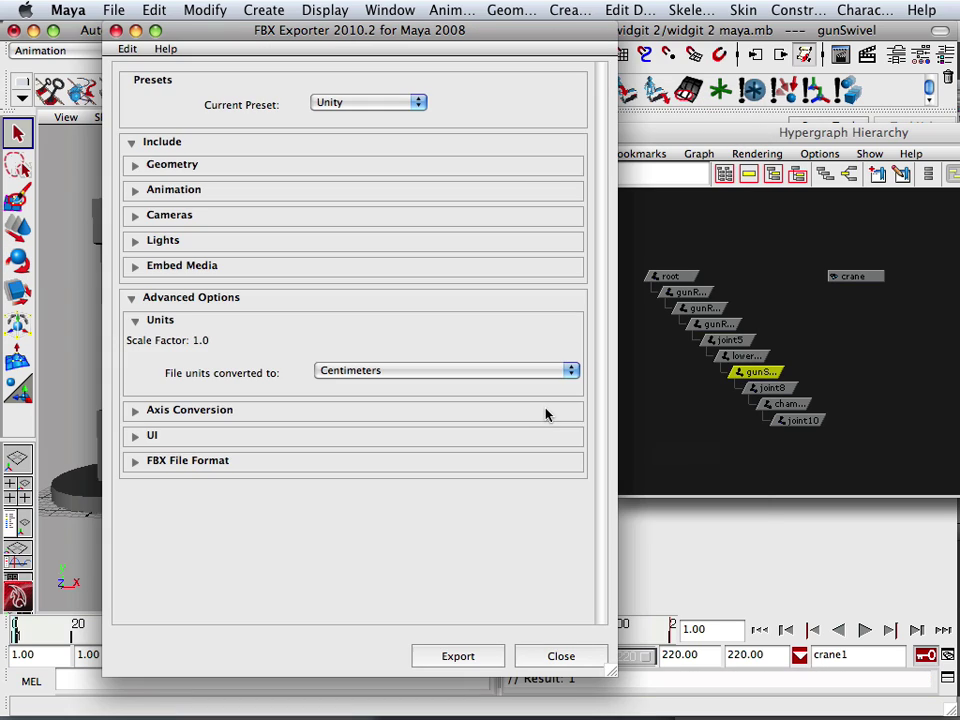
pyautogui.click(330, 376)
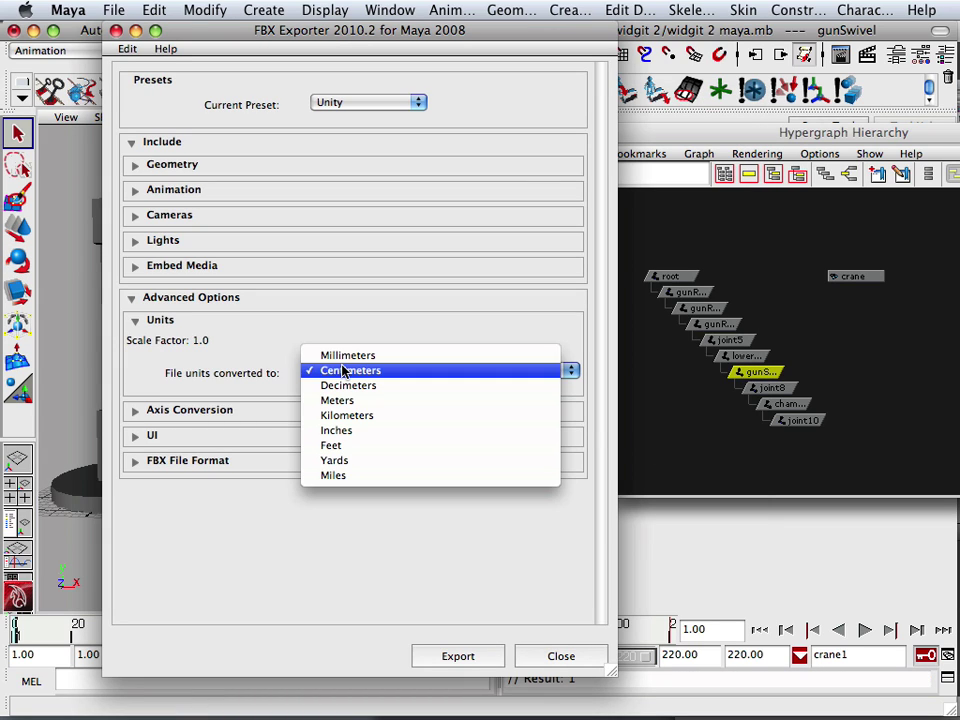
pyautogui.click(345, 354)
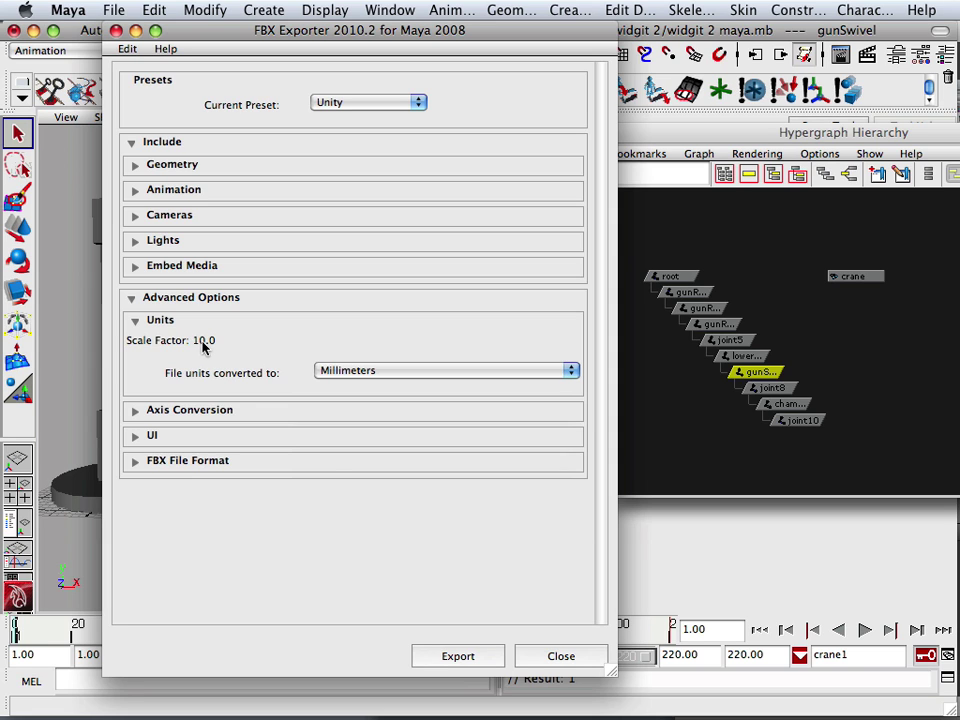
pyautogui.click(448, 663)
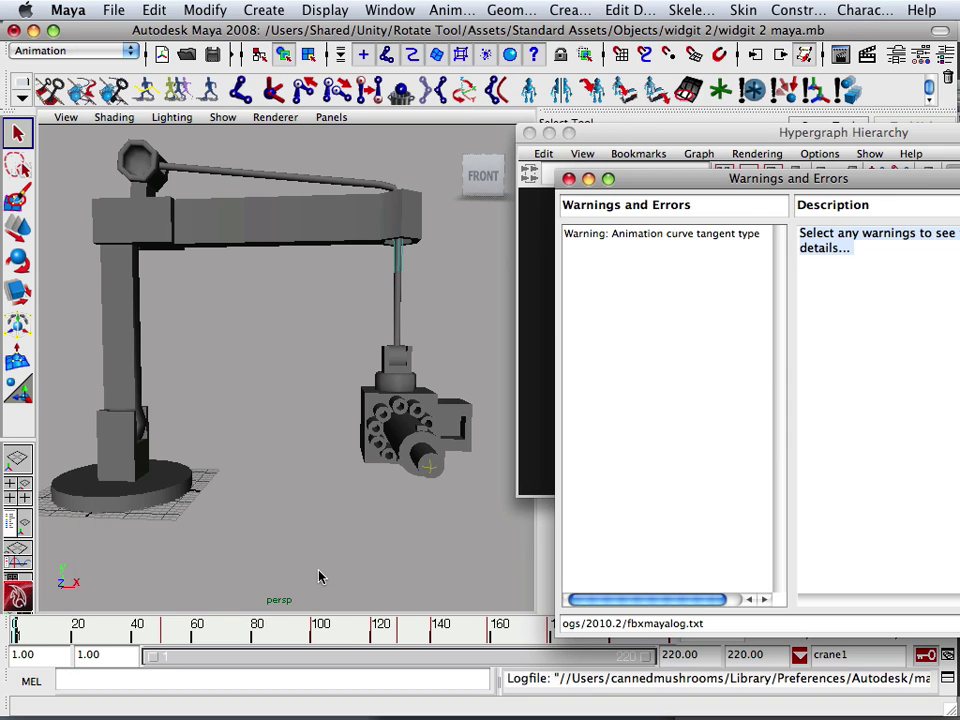
pyautogui.scroll(-4, 317, 577)
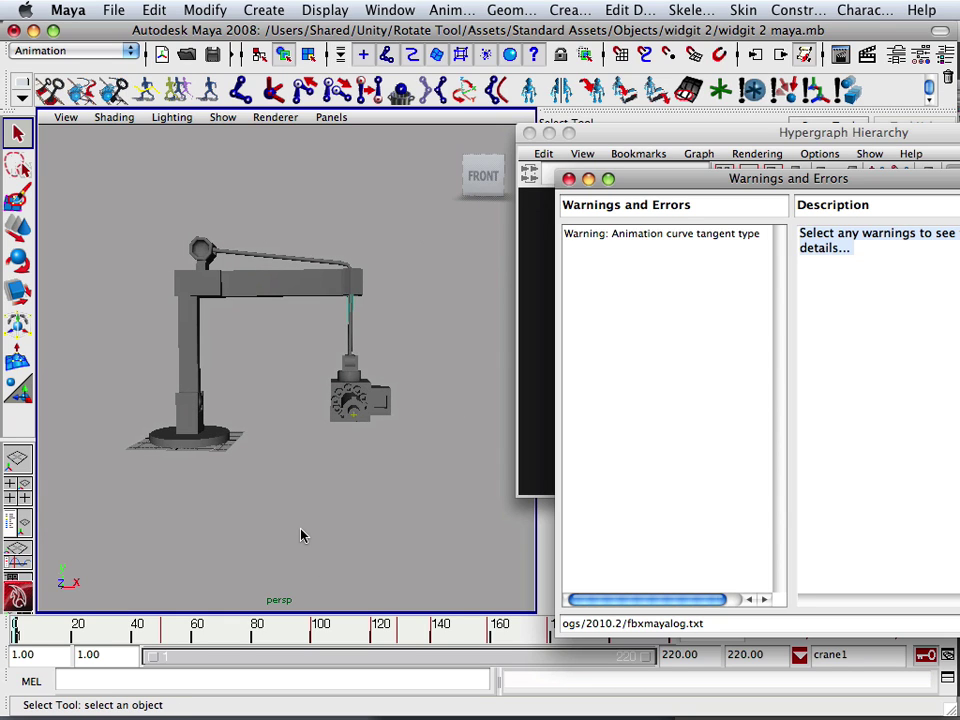